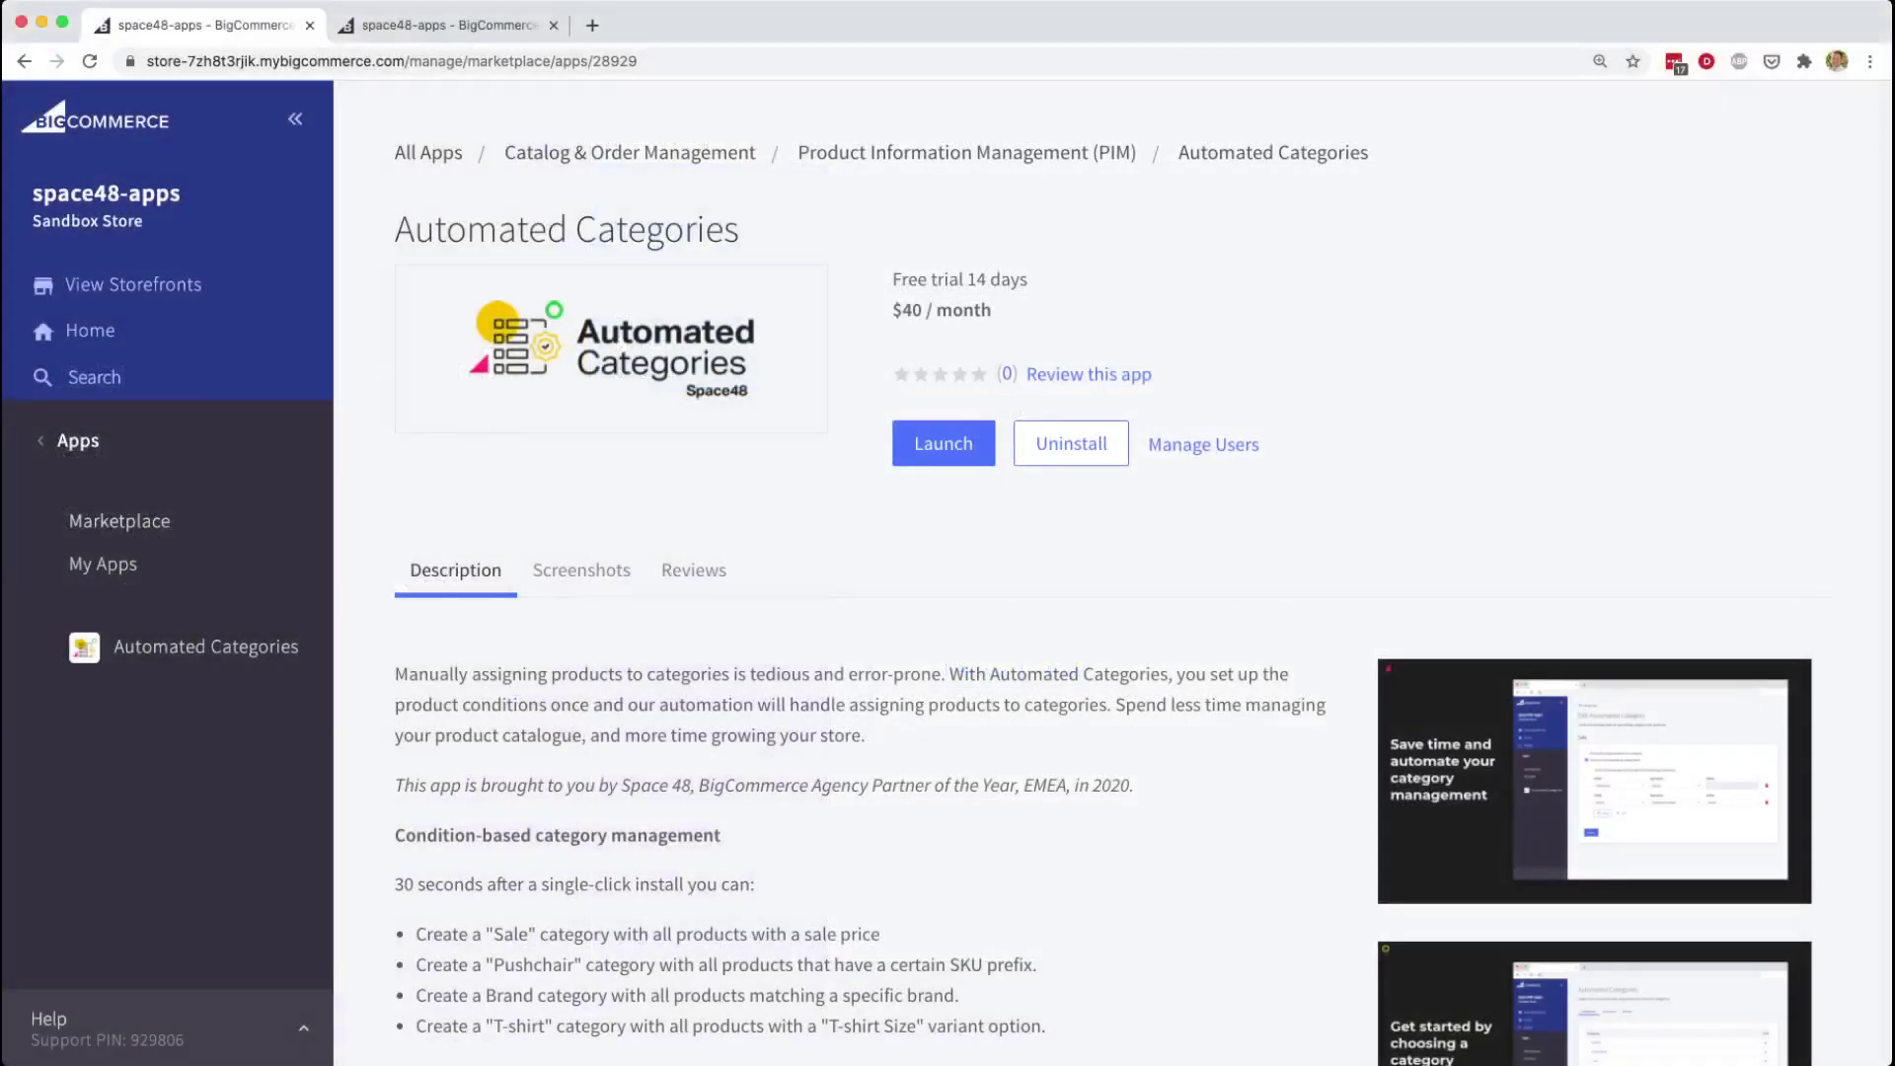
# Launch the Automated Categories app and switch the Sale category to rule-based product assignment.
pyautogui.click(943, 443)
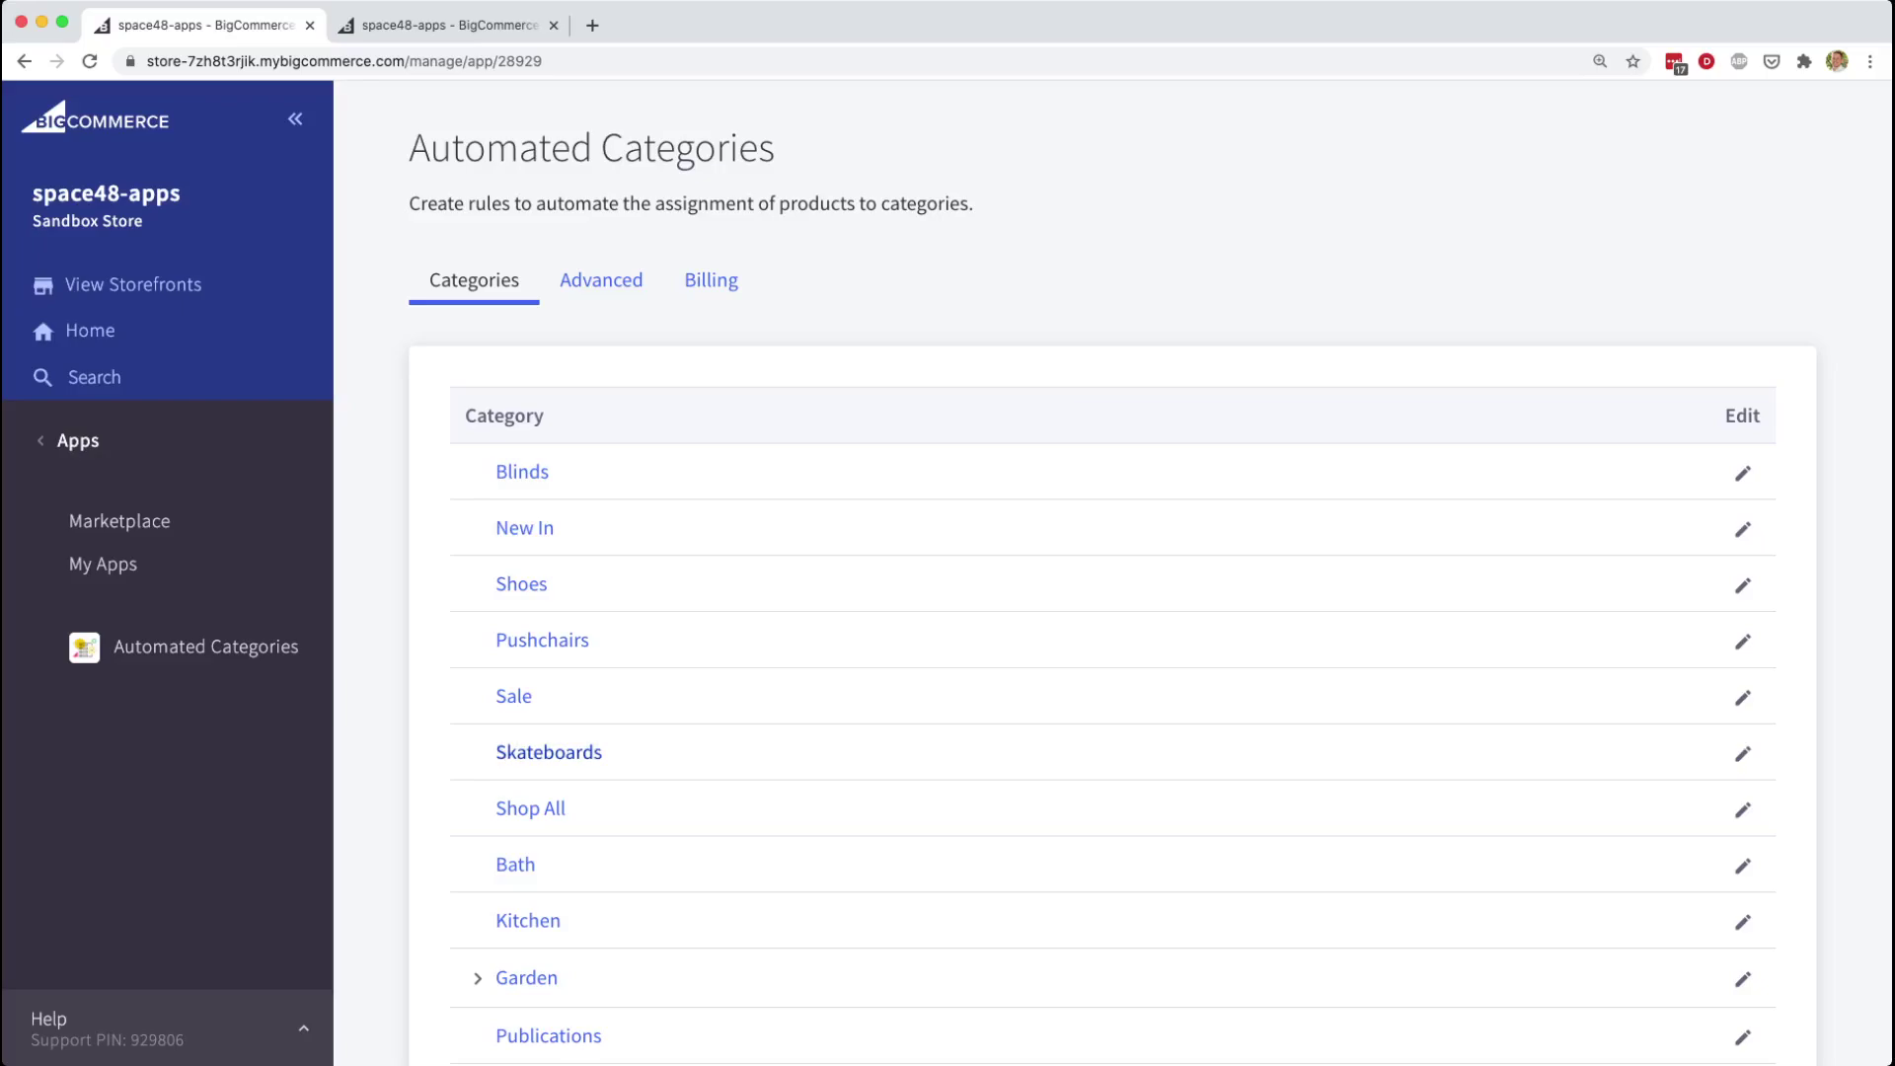
pyautogui.click(513, 696)
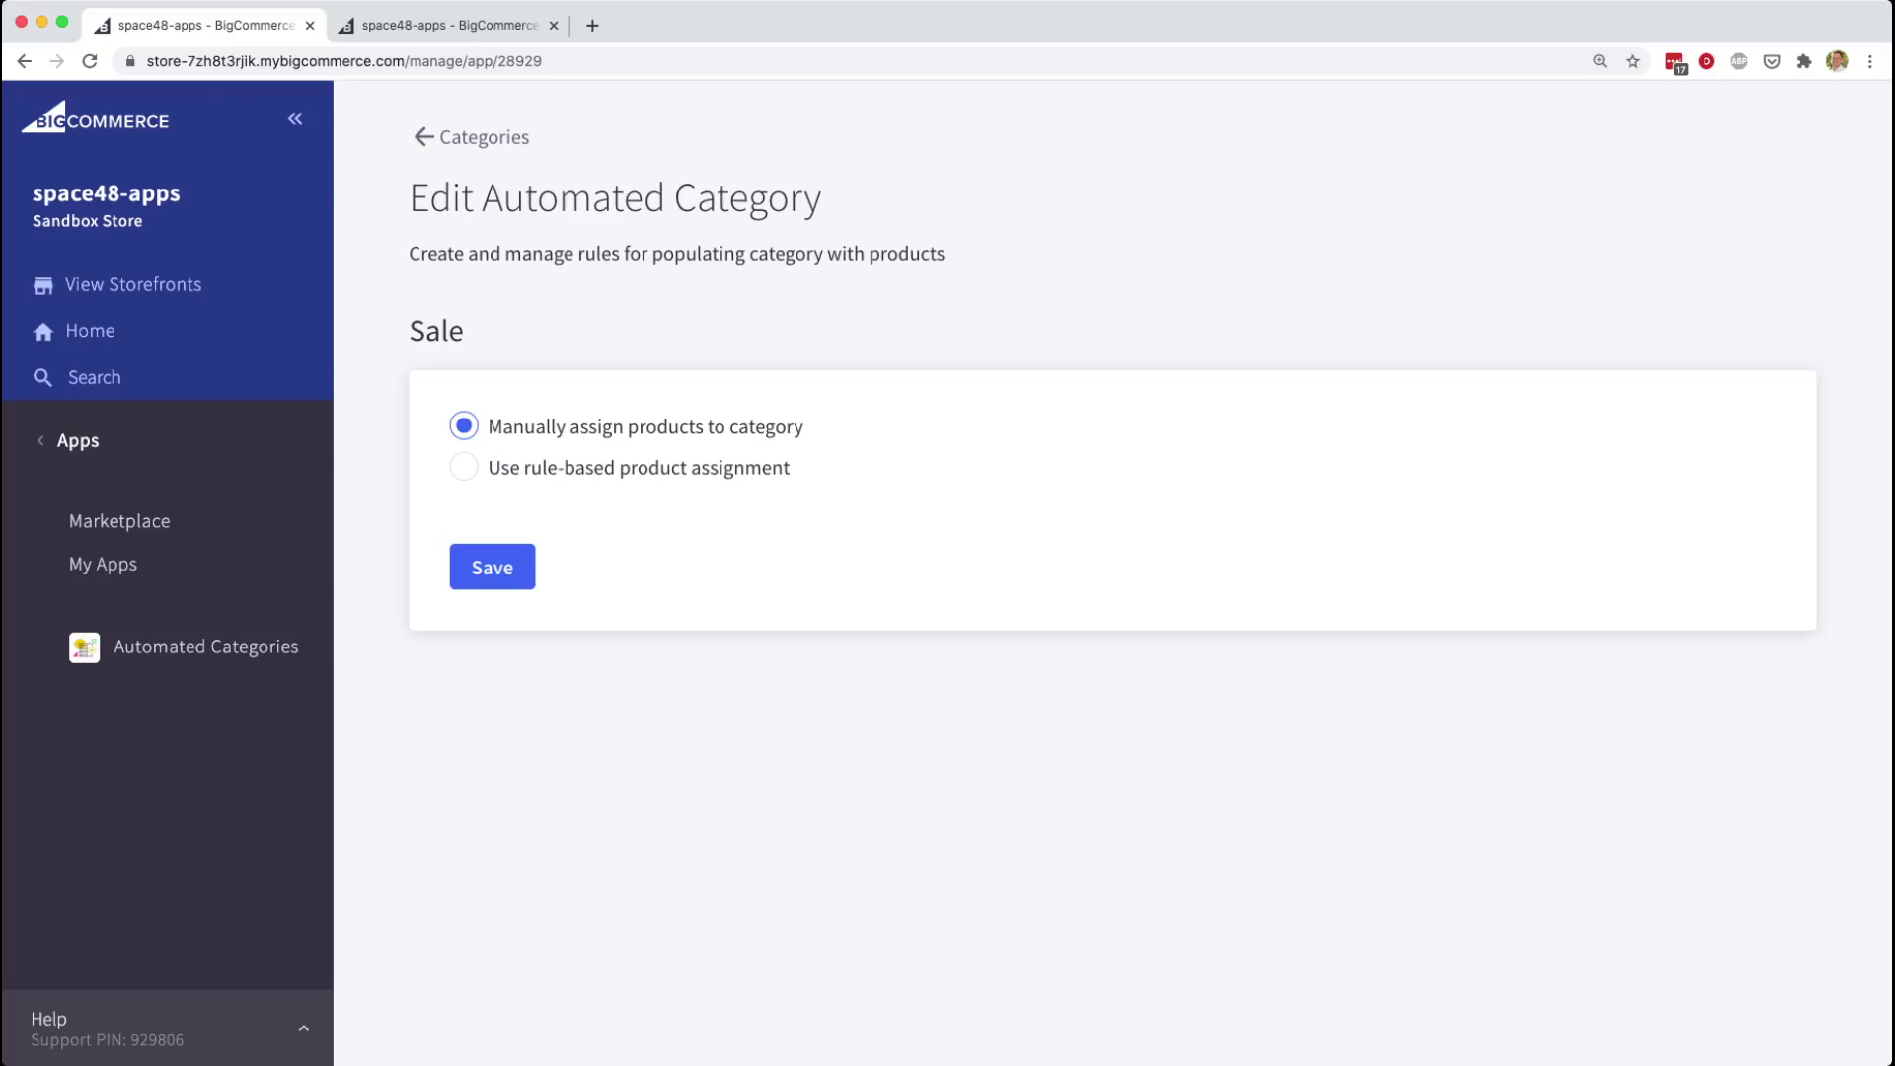
pyautogui.click(464, 467)
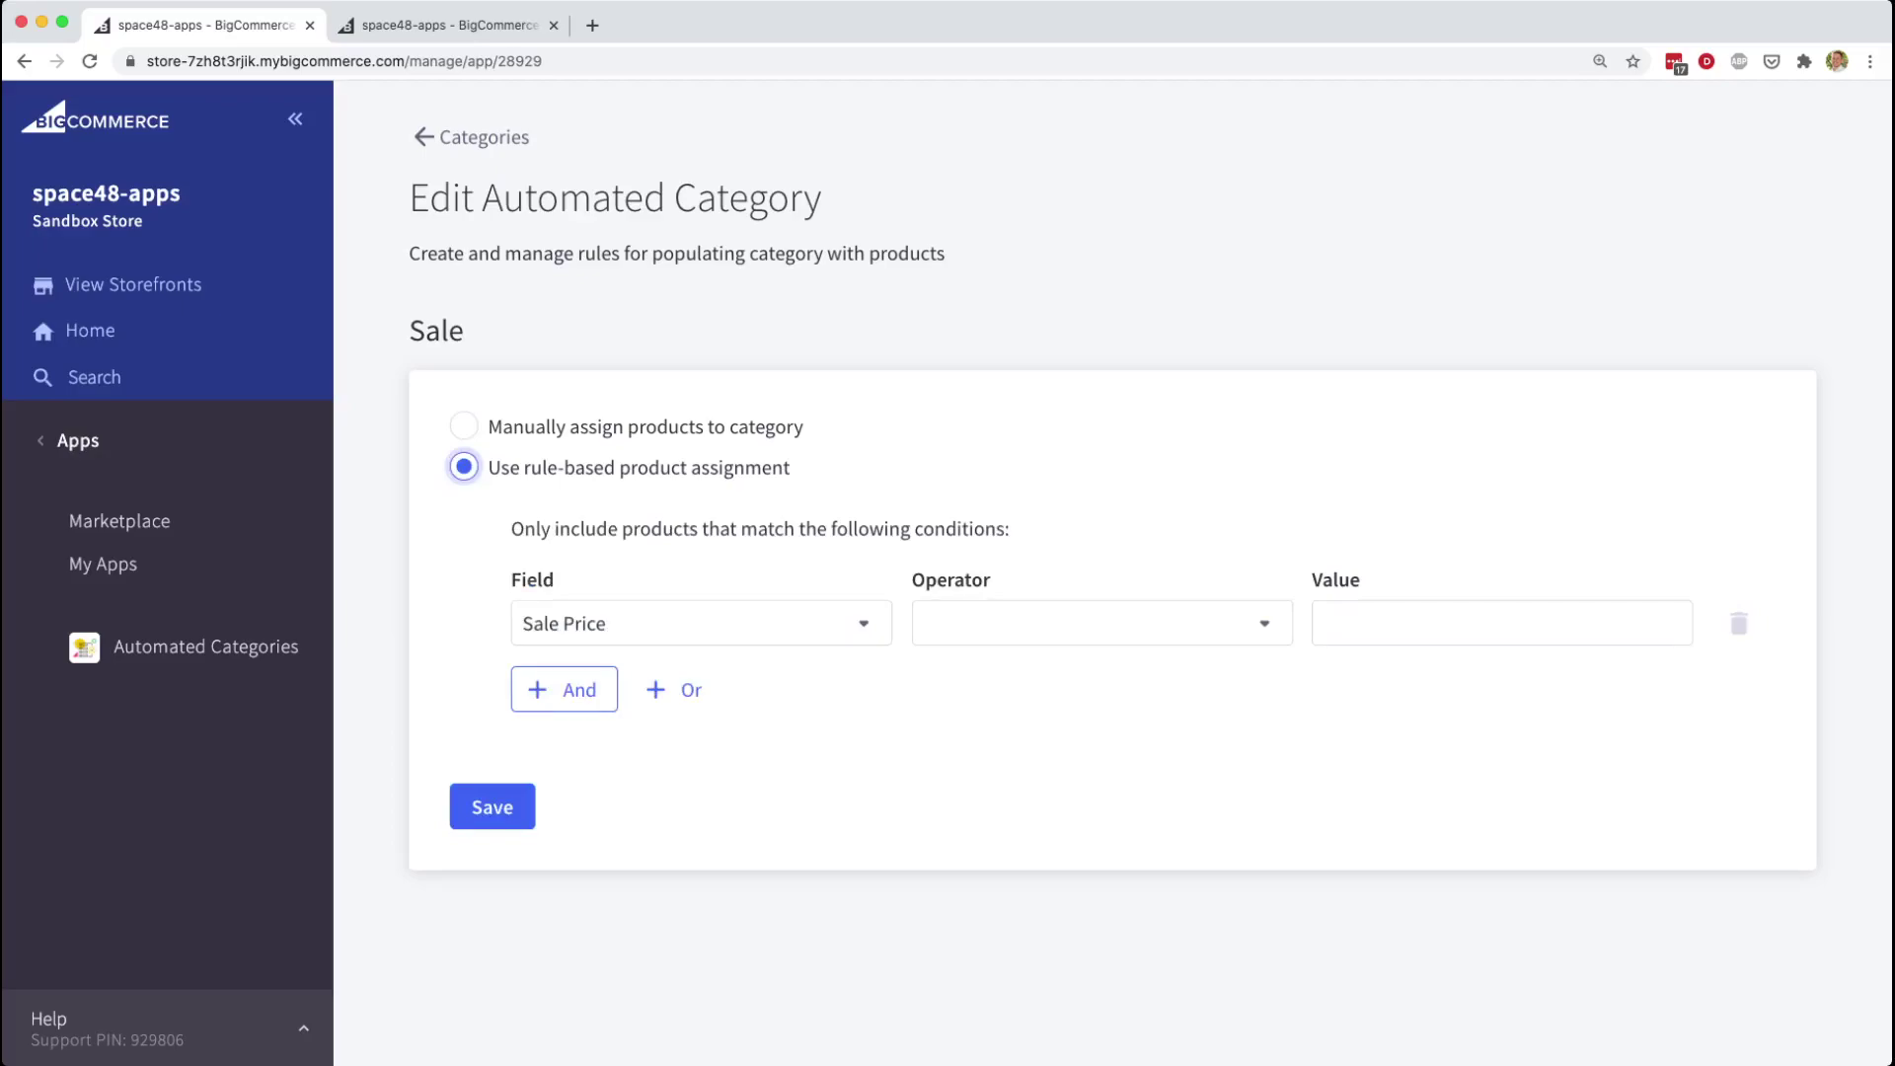
# Look through the available product fields and choose Sale Price for the Sale category's condition.
pyautogui.click(588, 623)
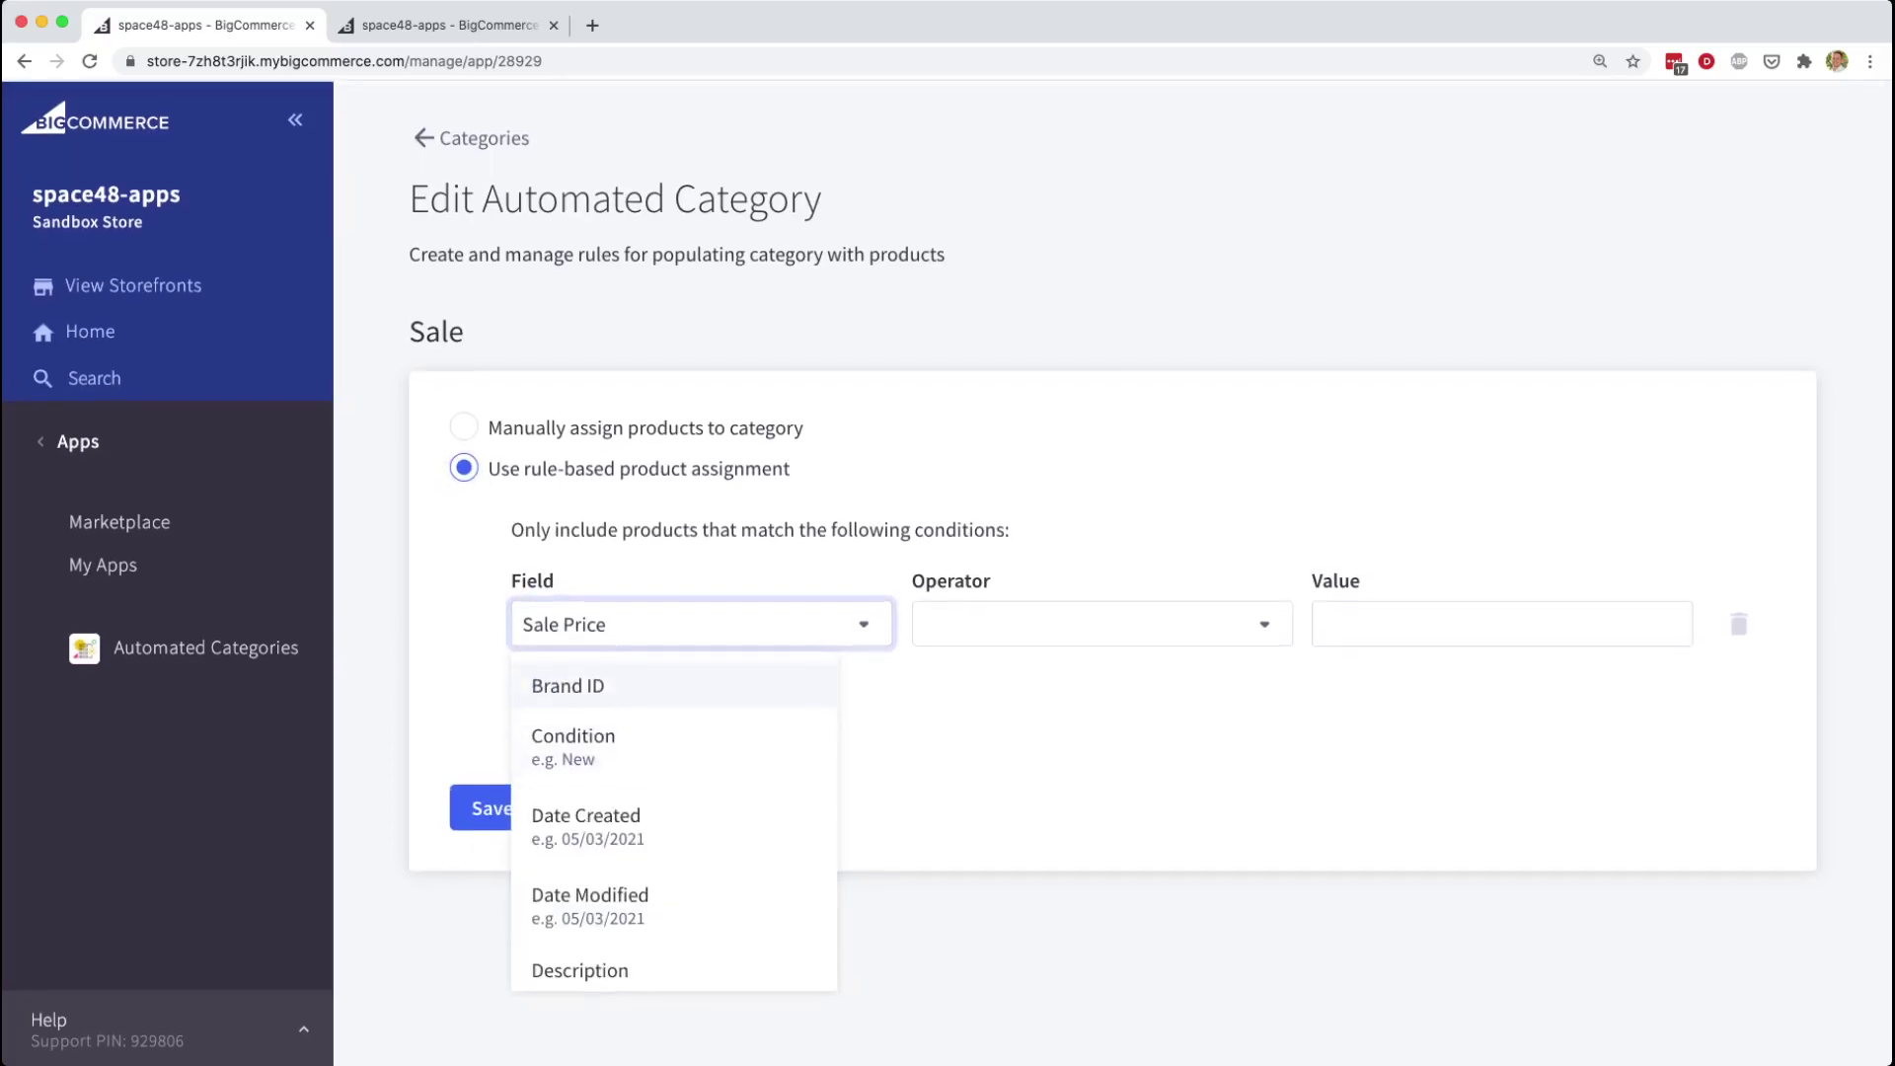
pyautogui.scroll(-2, 672, 731)
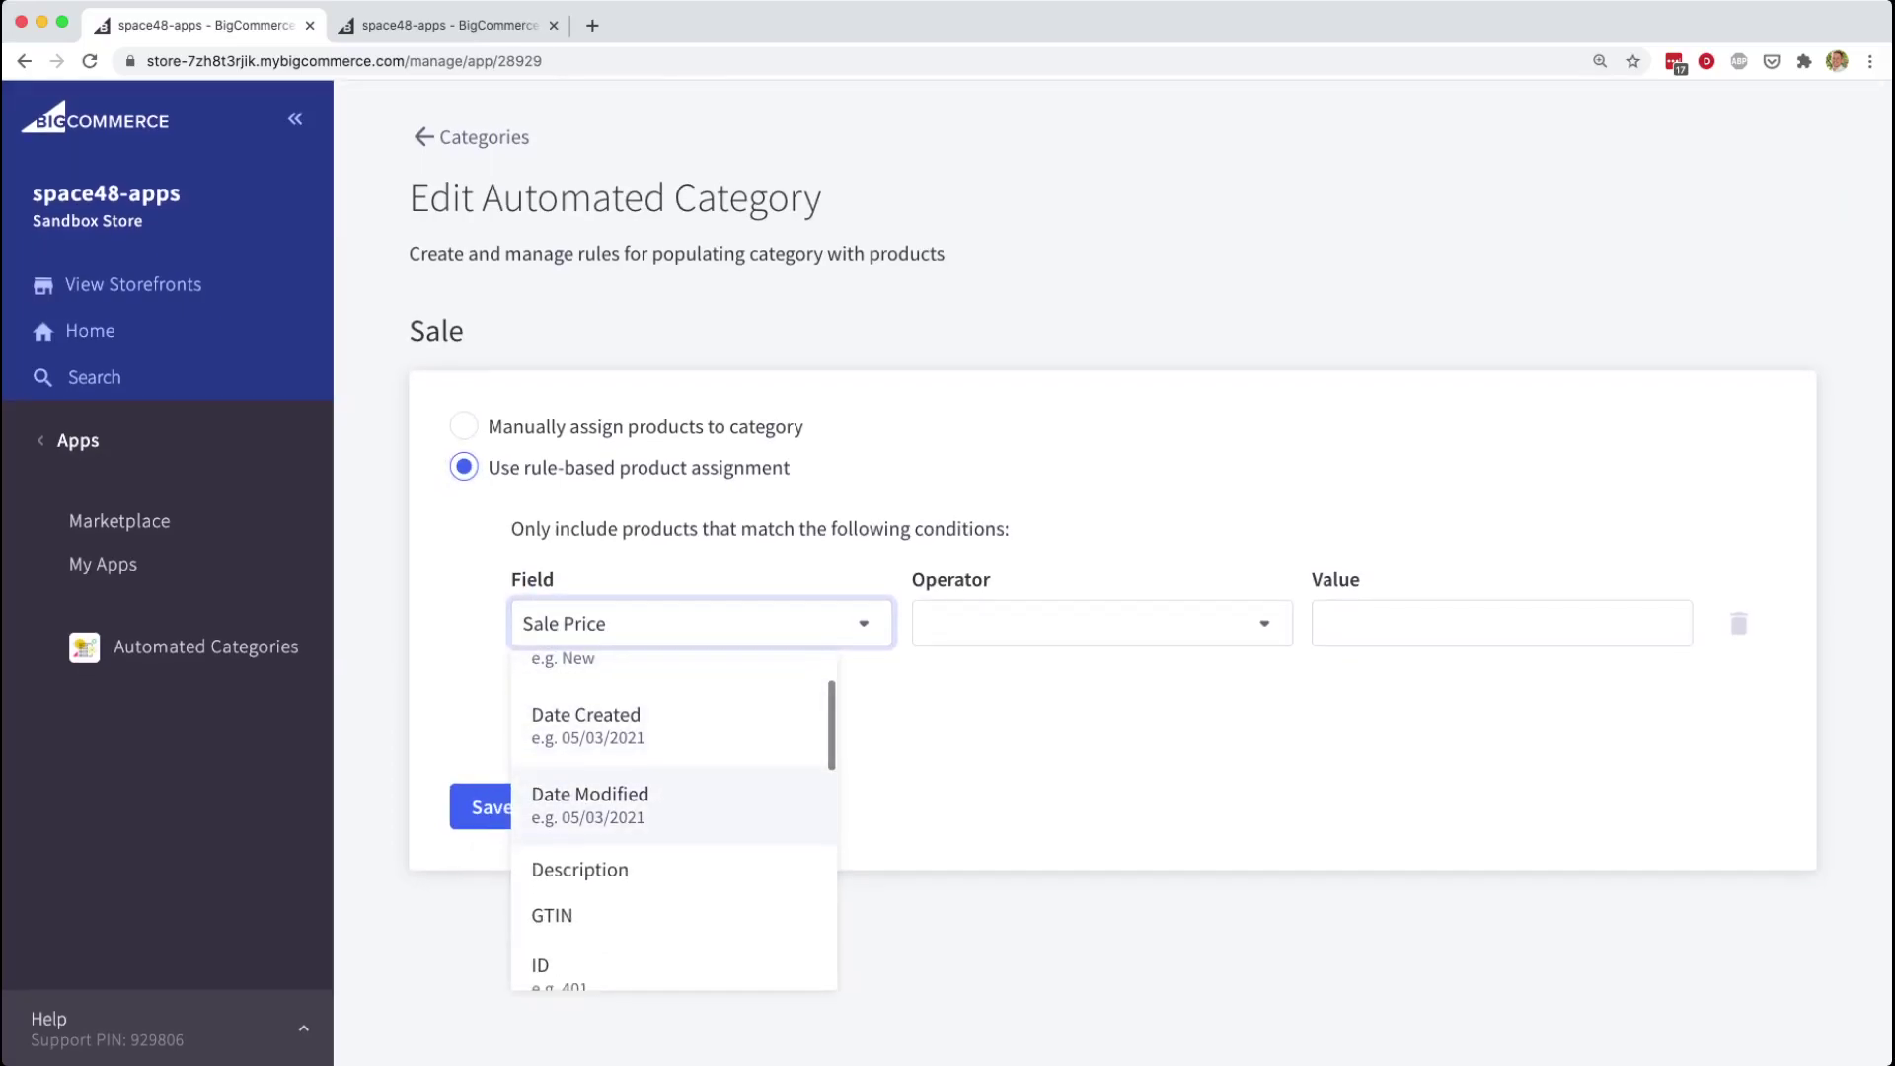
pyautogui.scroll(-6, 675, 819)
pyautogui.scroll(-5, 675, 750)
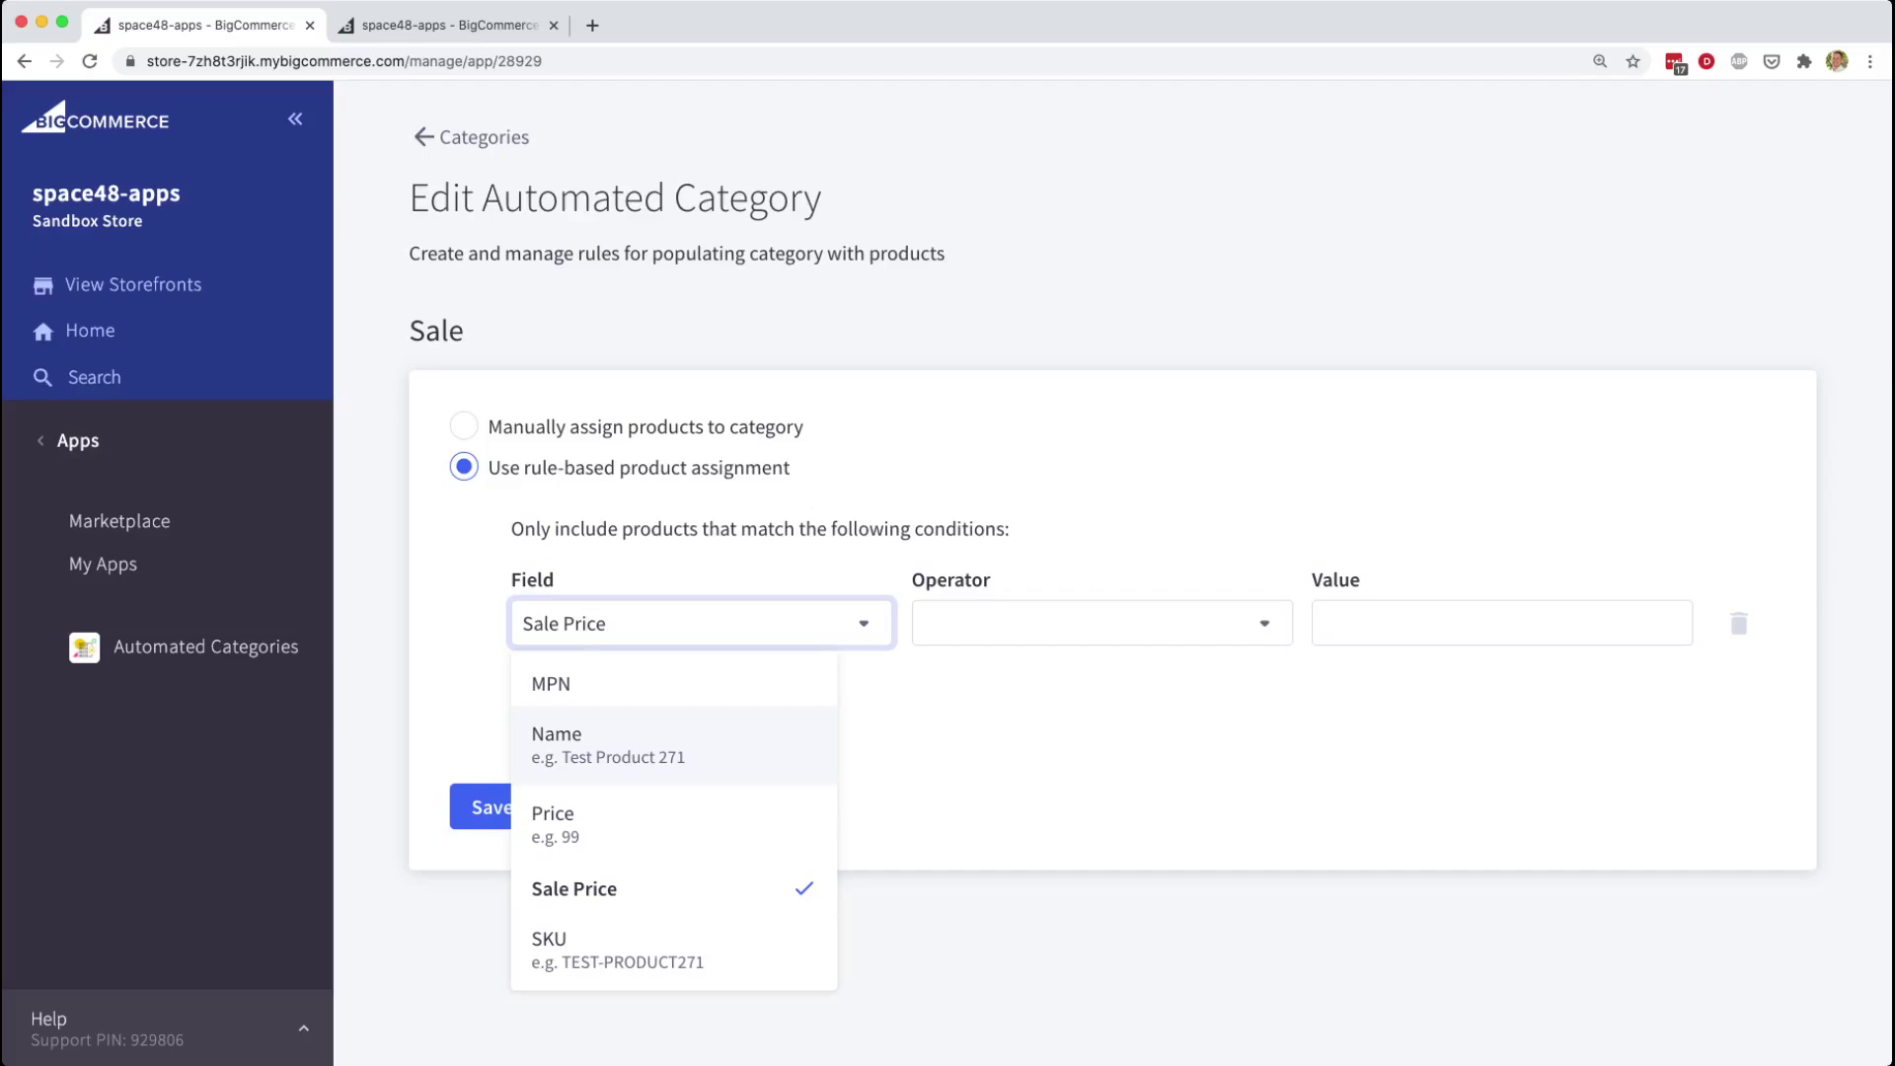
pyautogui.click(672, 889)
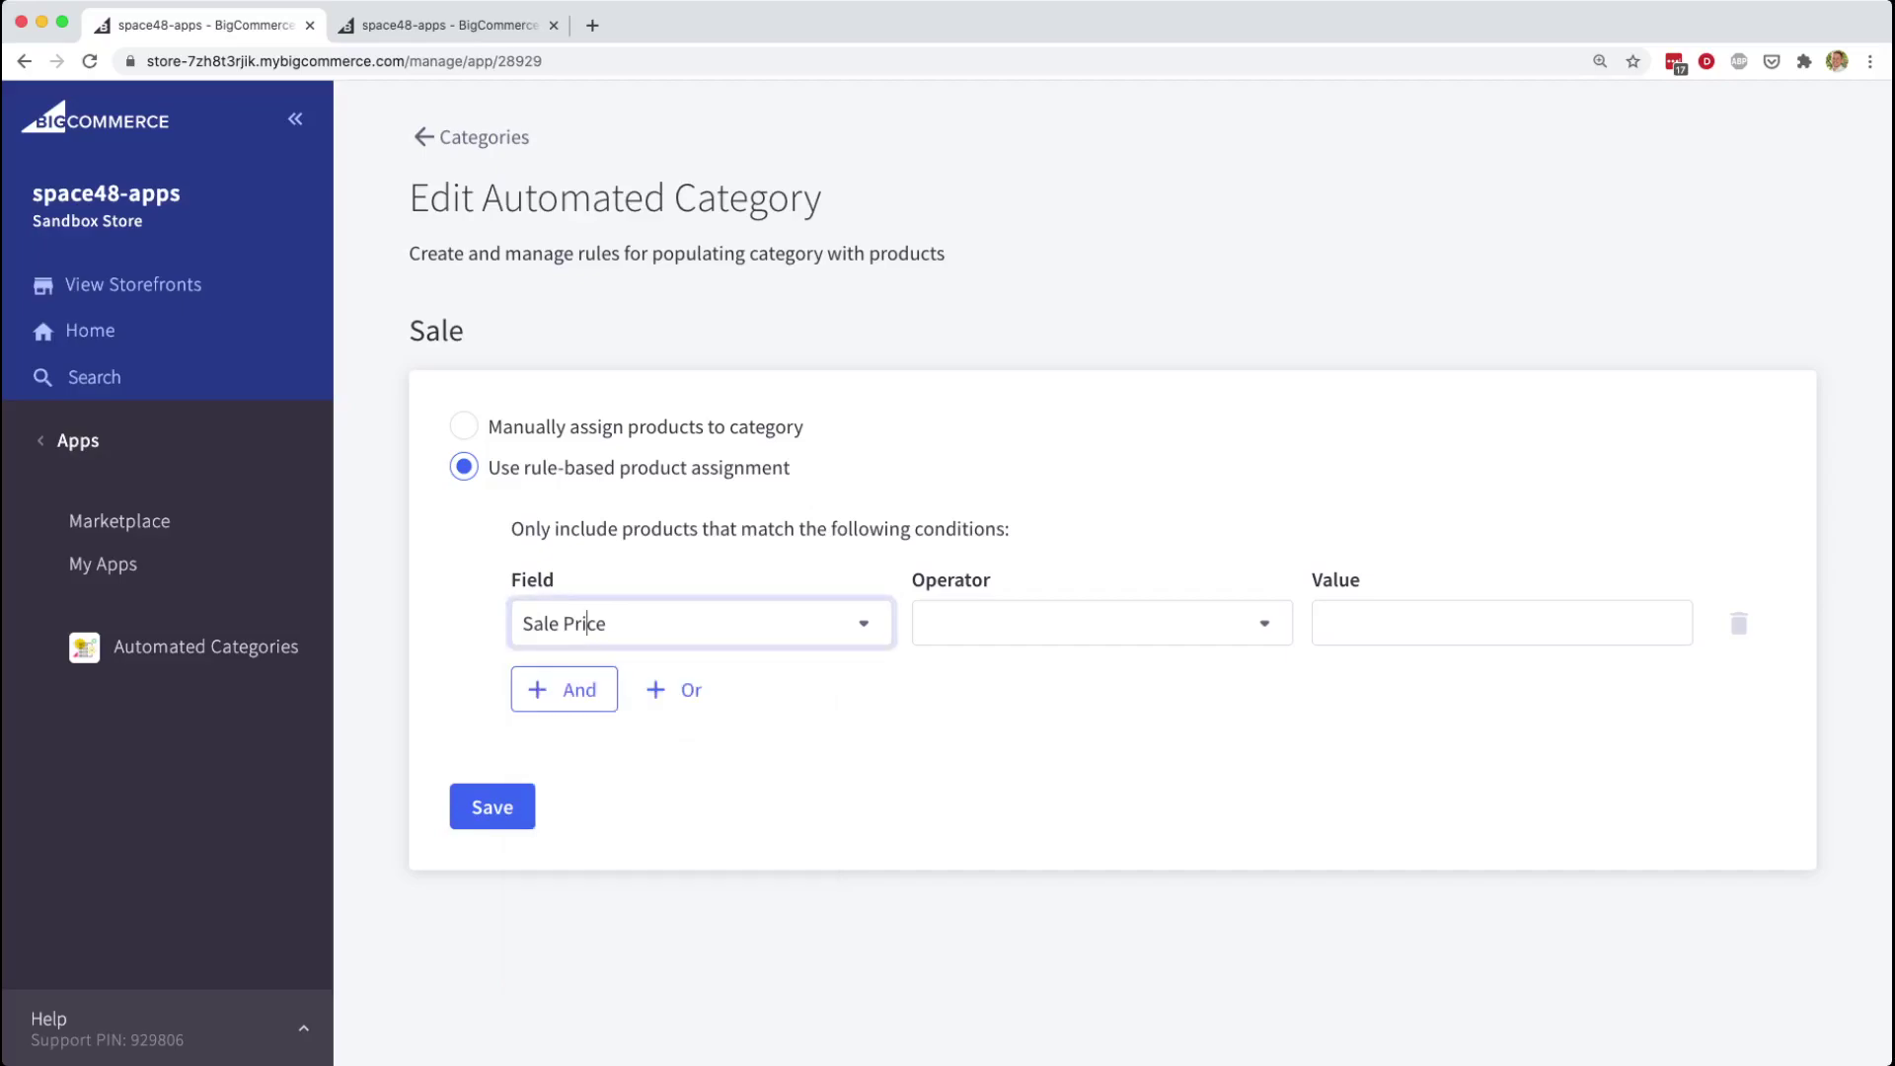
# Set the Sale Price condition's operator to Exists and save the category rule.
pyautogui.press('Tab')
pyautogui.press('Down')
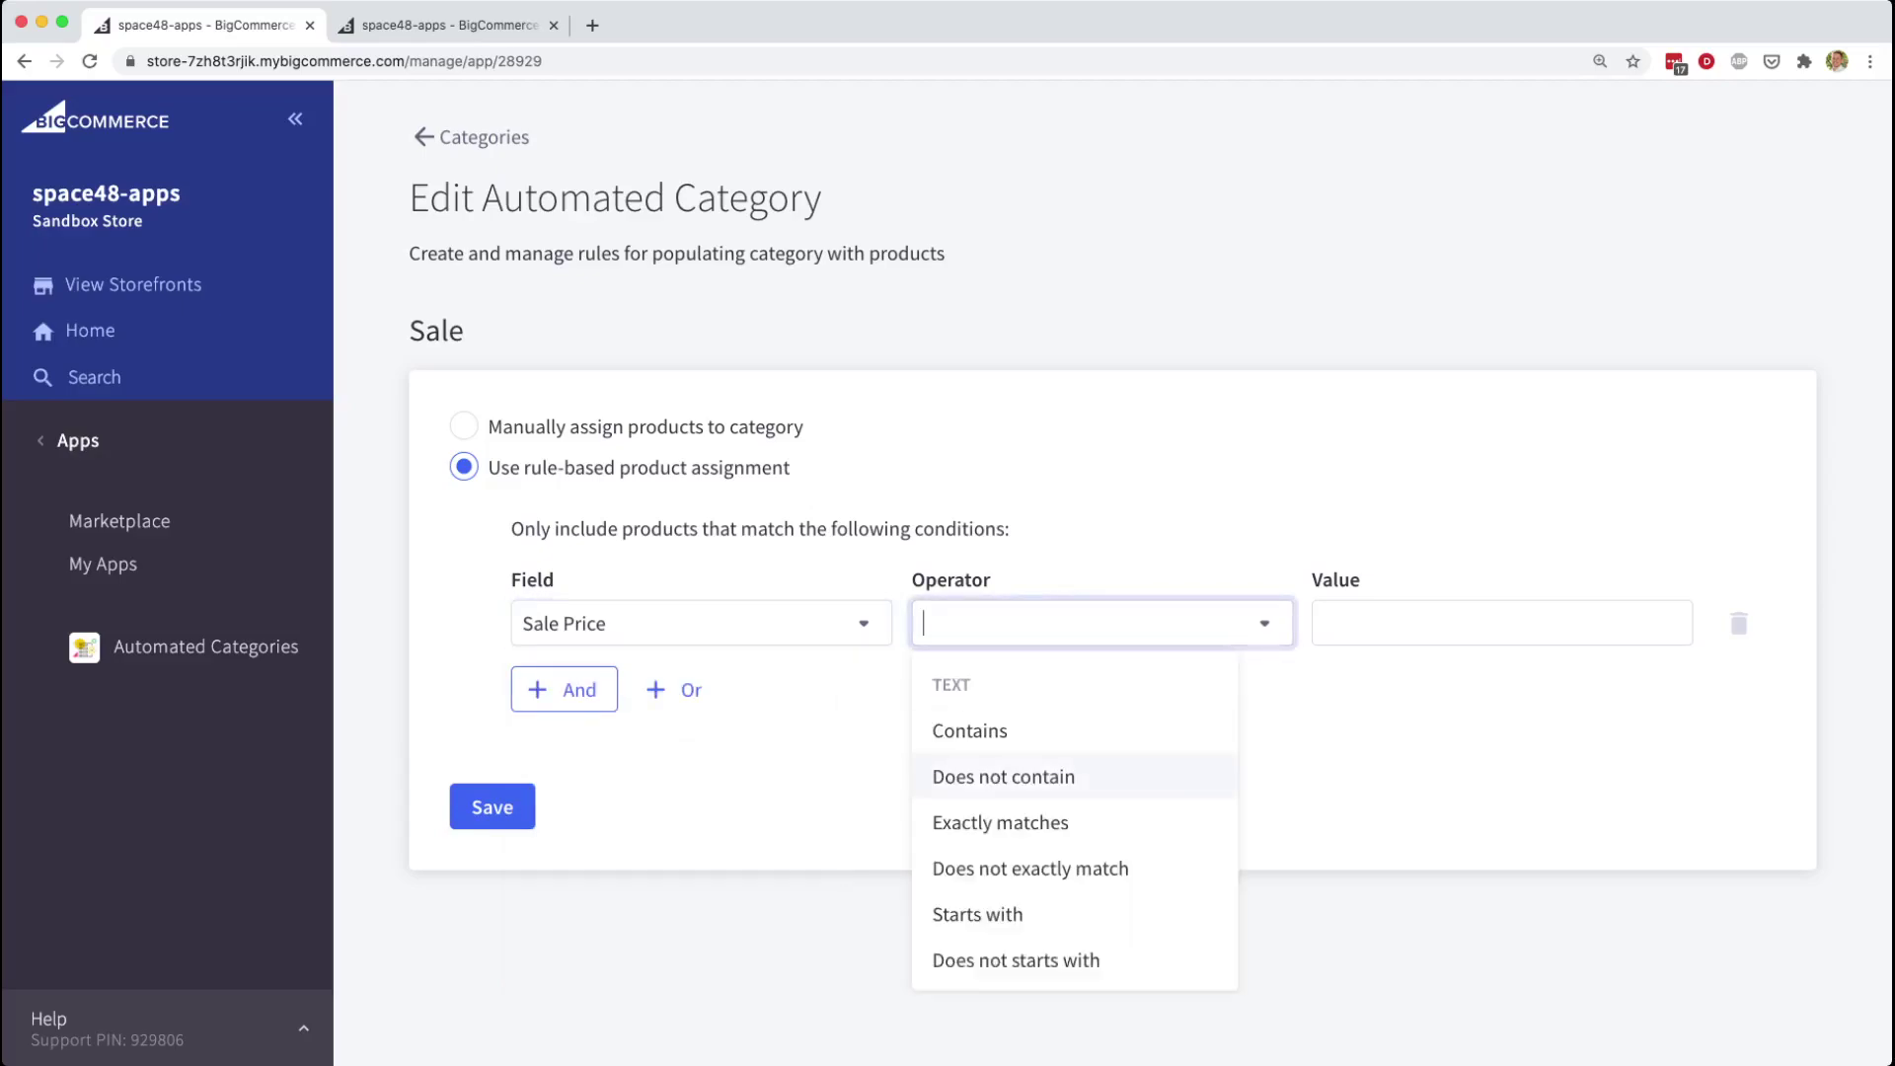
pyautogui.press('Down')
pyautogui.press('Down')
pyautogui.press('Down')
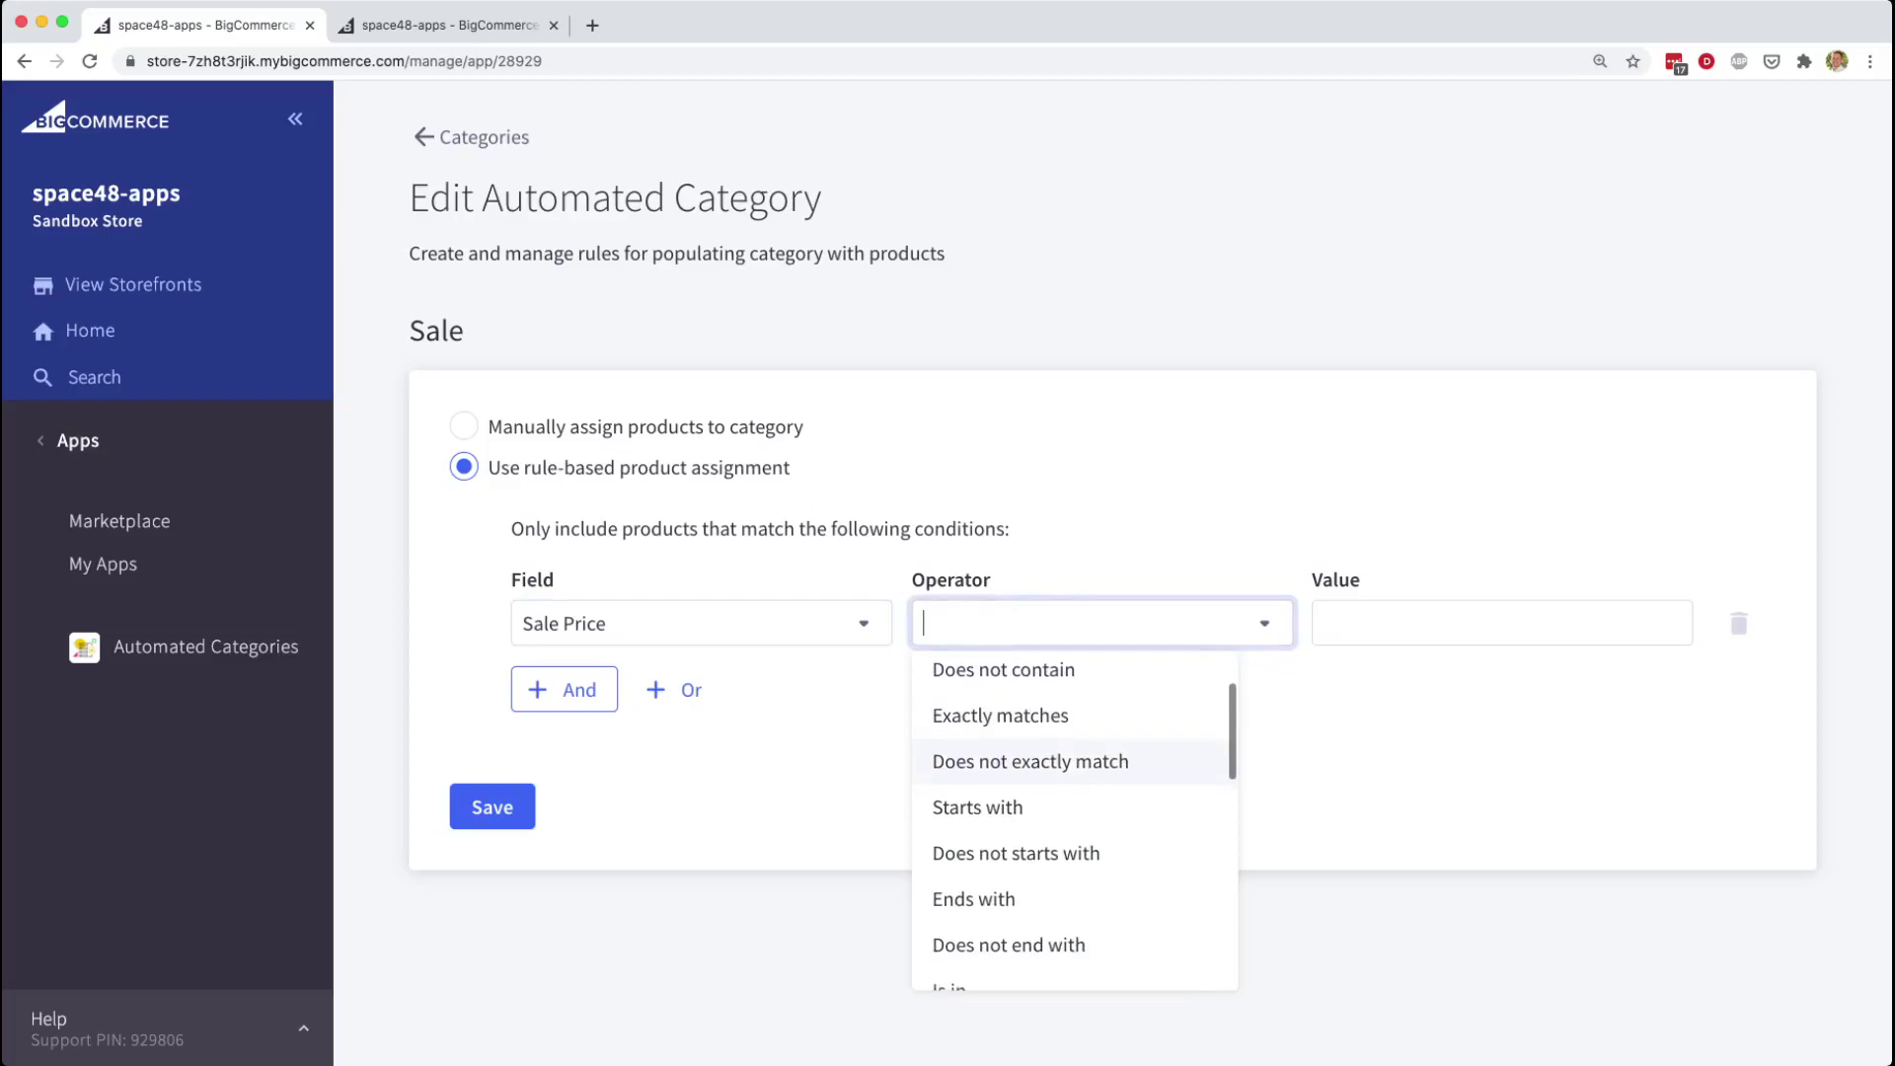
pyautogui.press('Up')
pyautogui.press('Up')
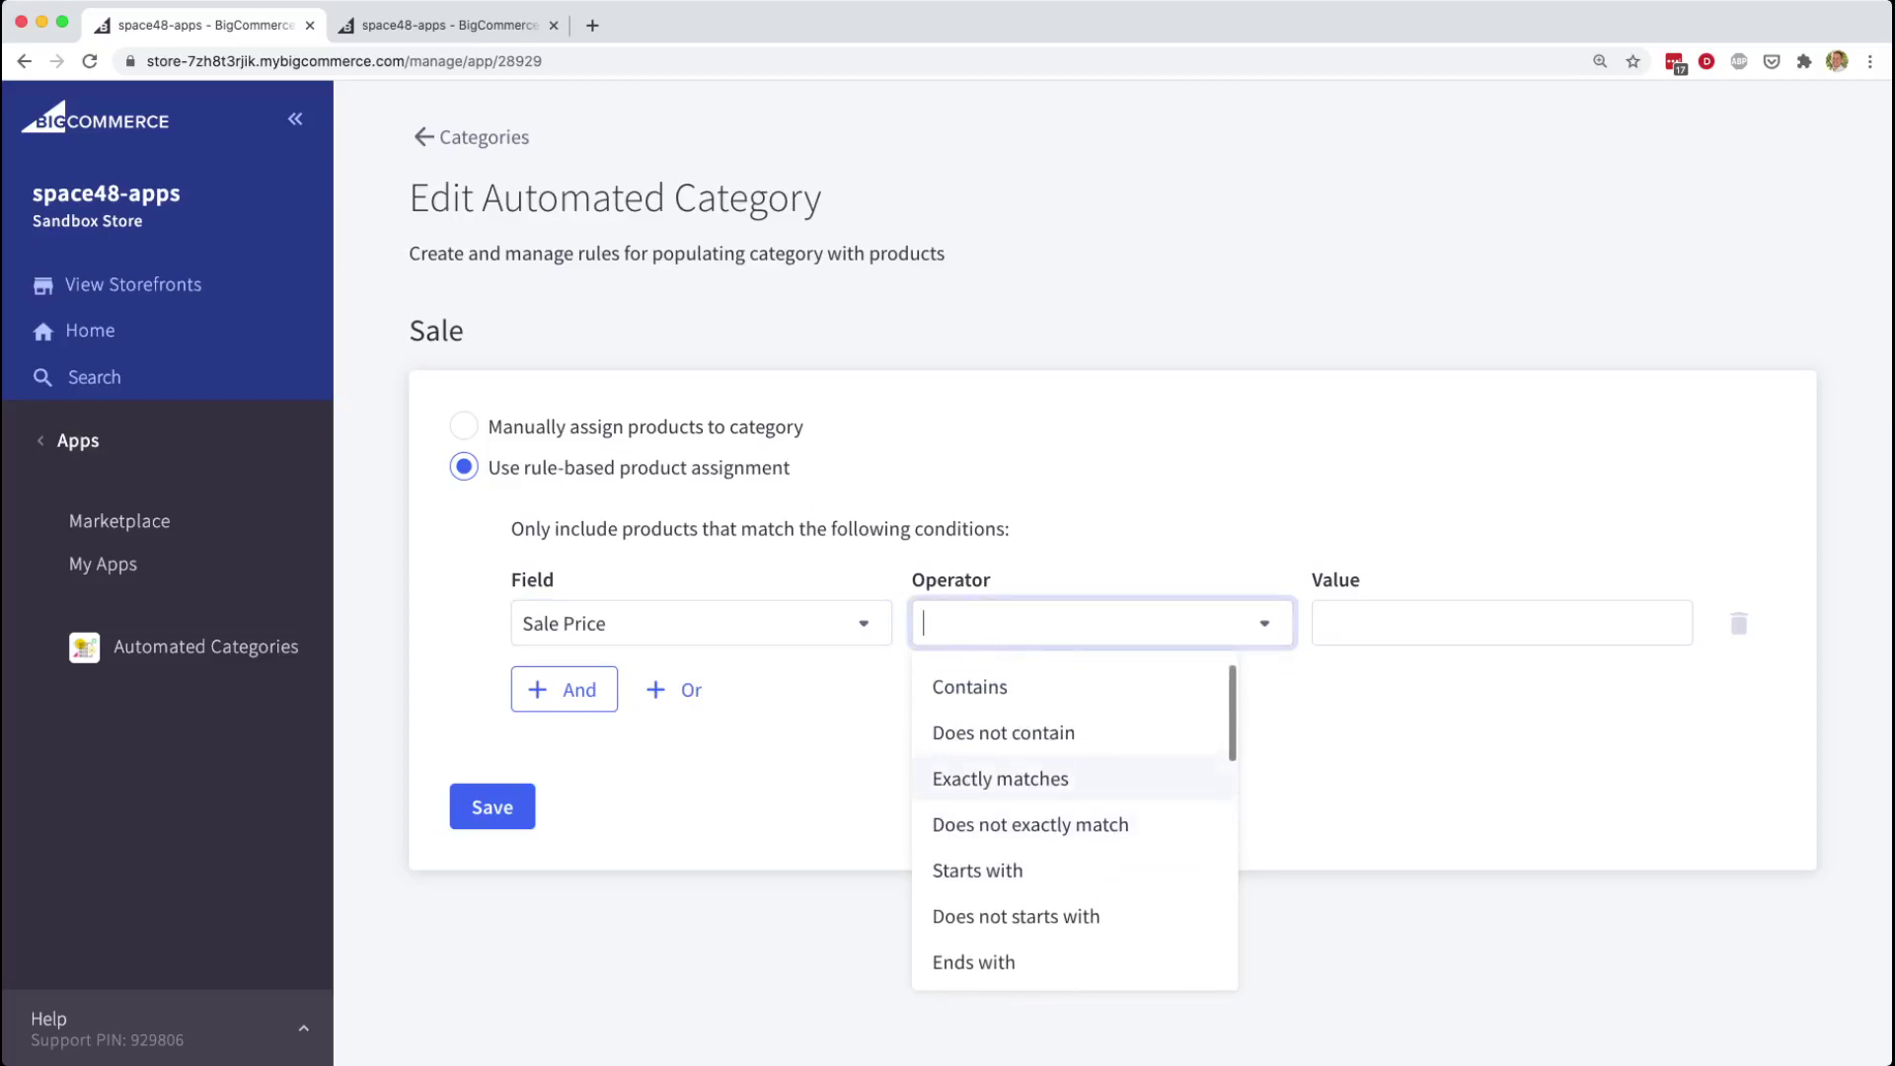
pyautogui.scroll(-3, 1073, 790)
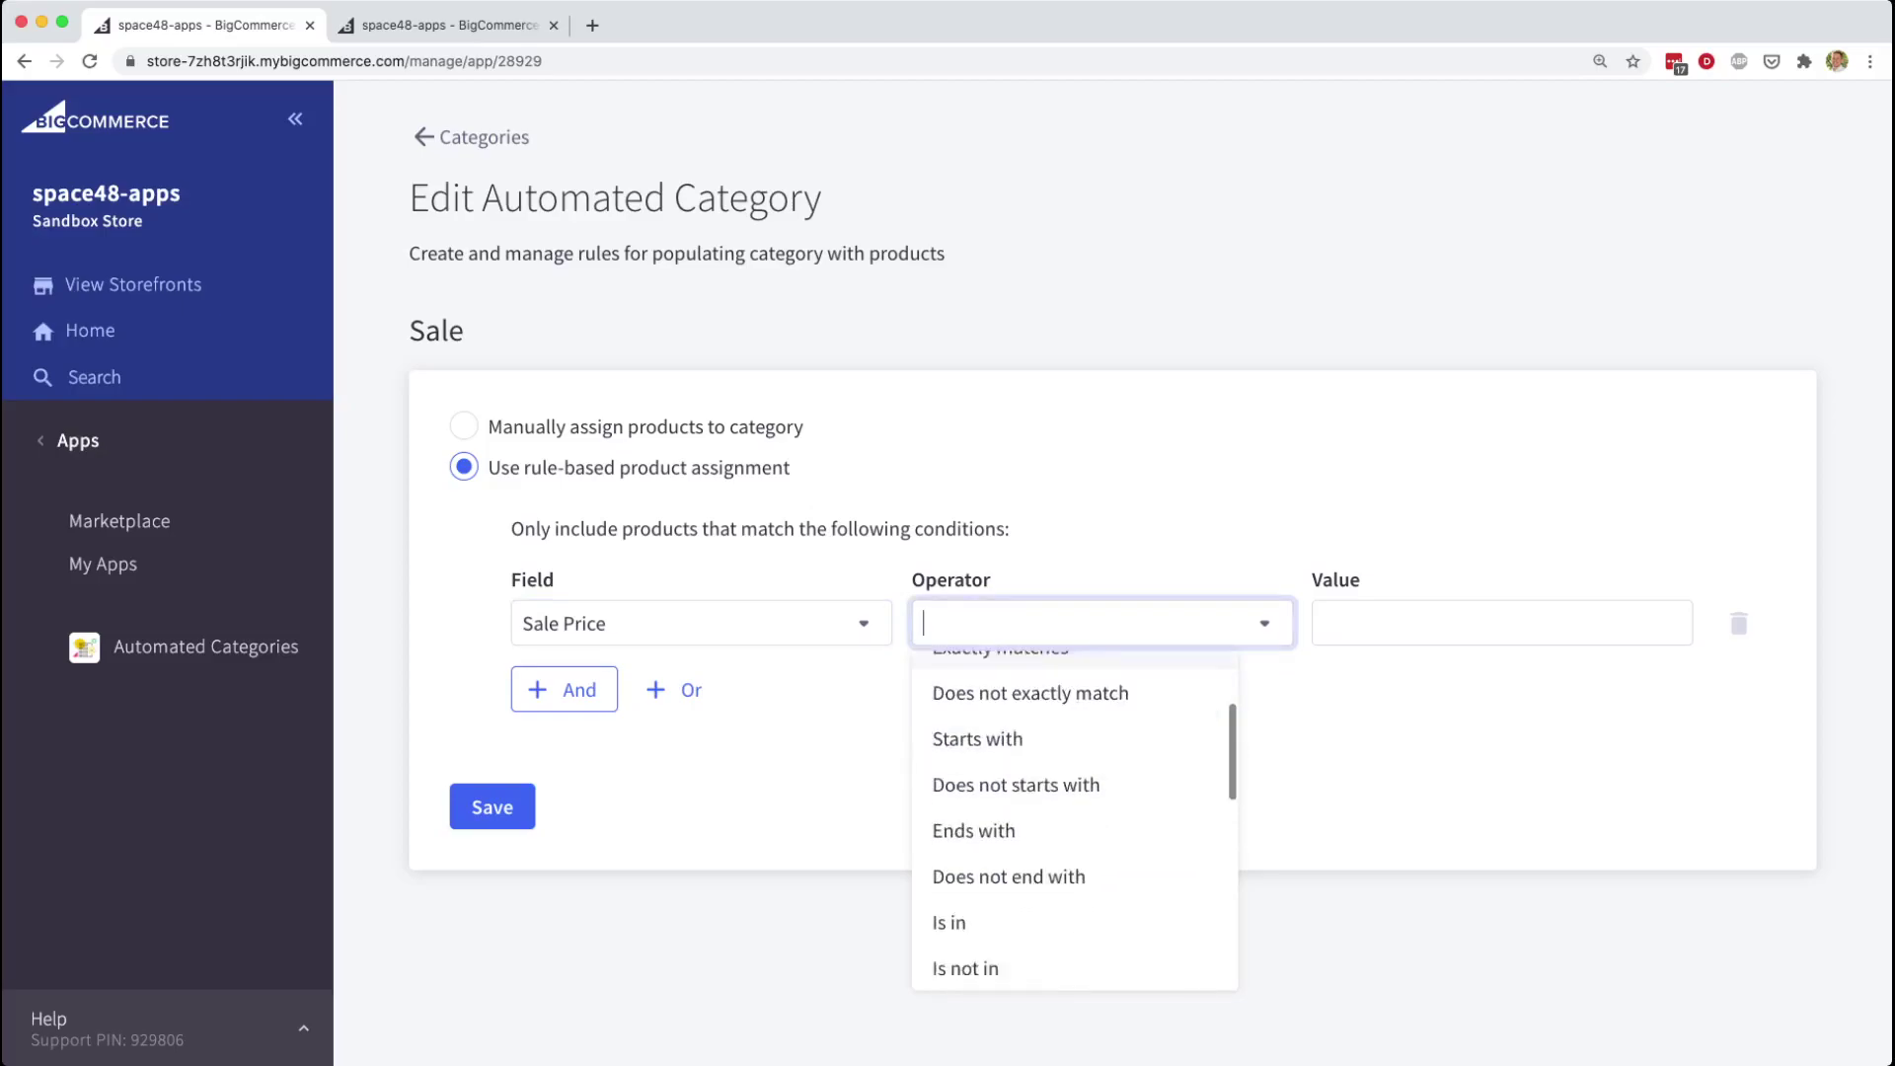
pyautogui.press('Down')
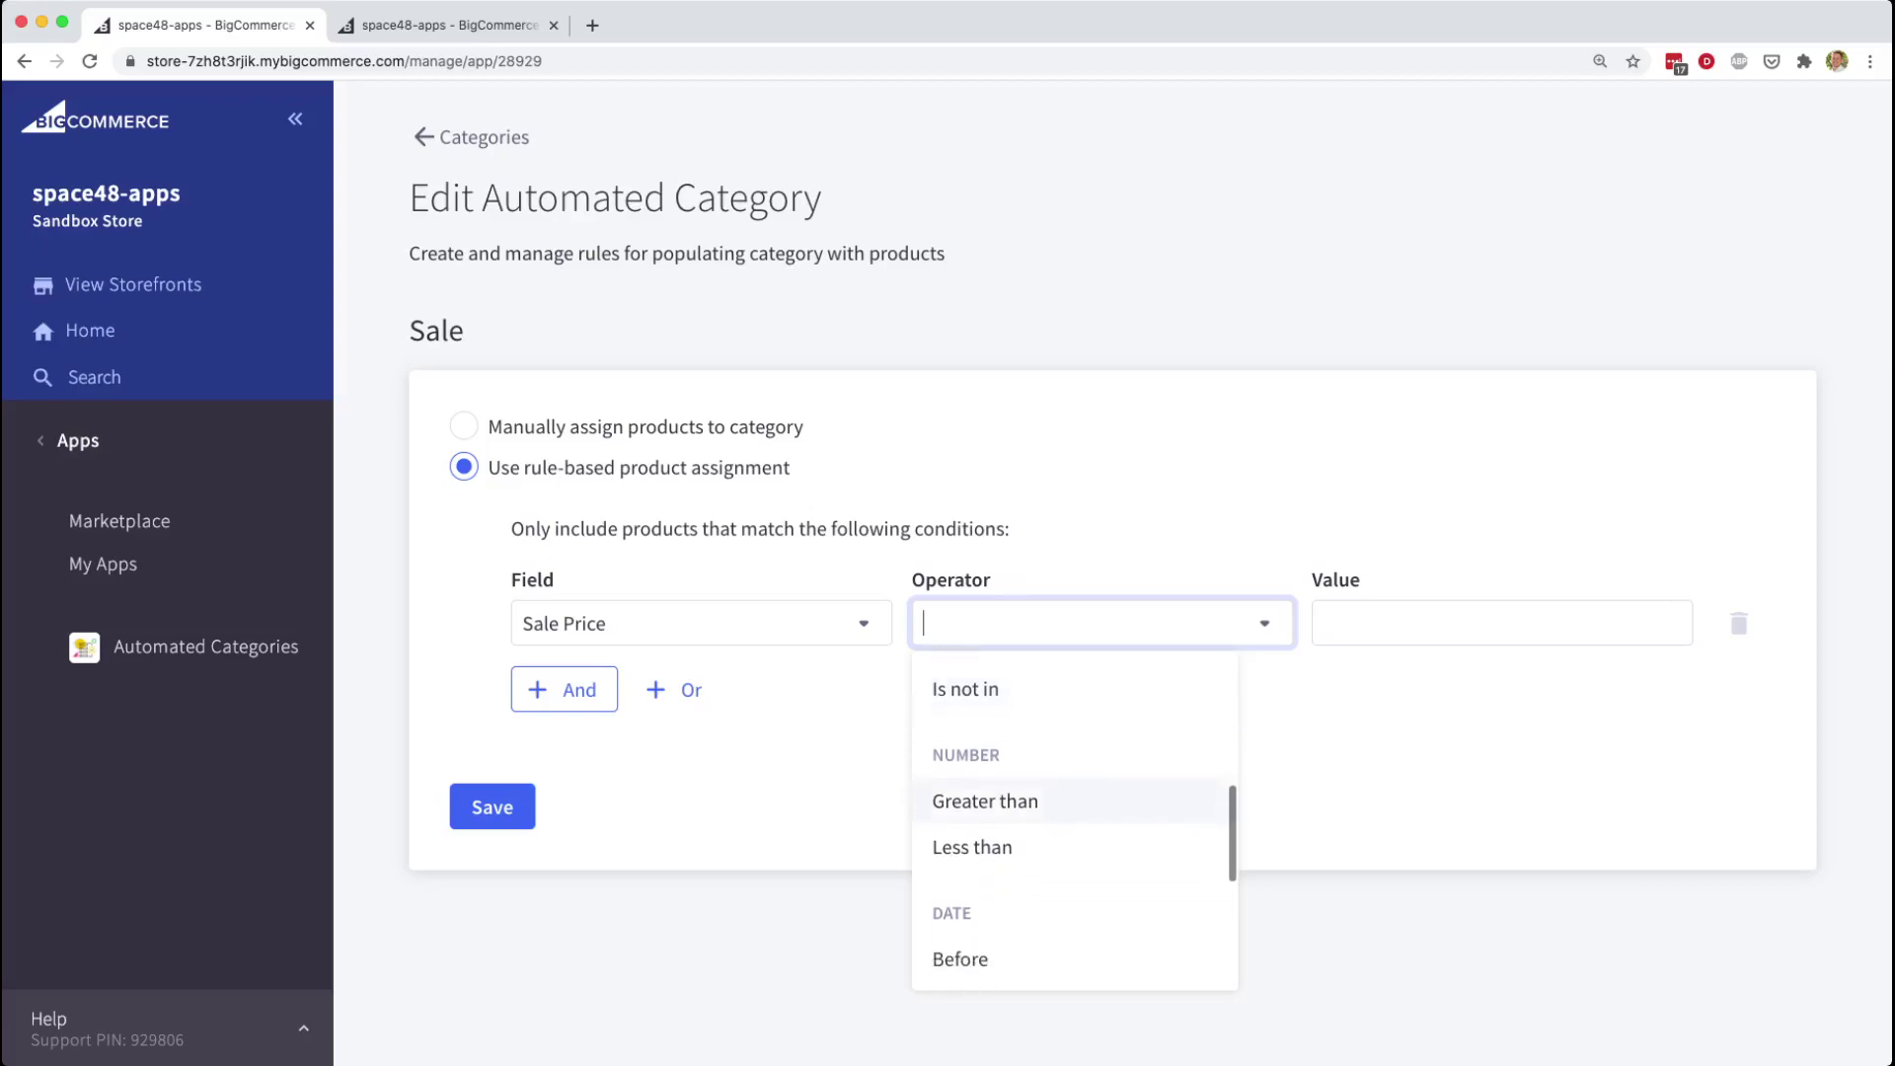
pyautogui.press('Down')
pyautogui.press('Down')
pyautogui.press('Down')
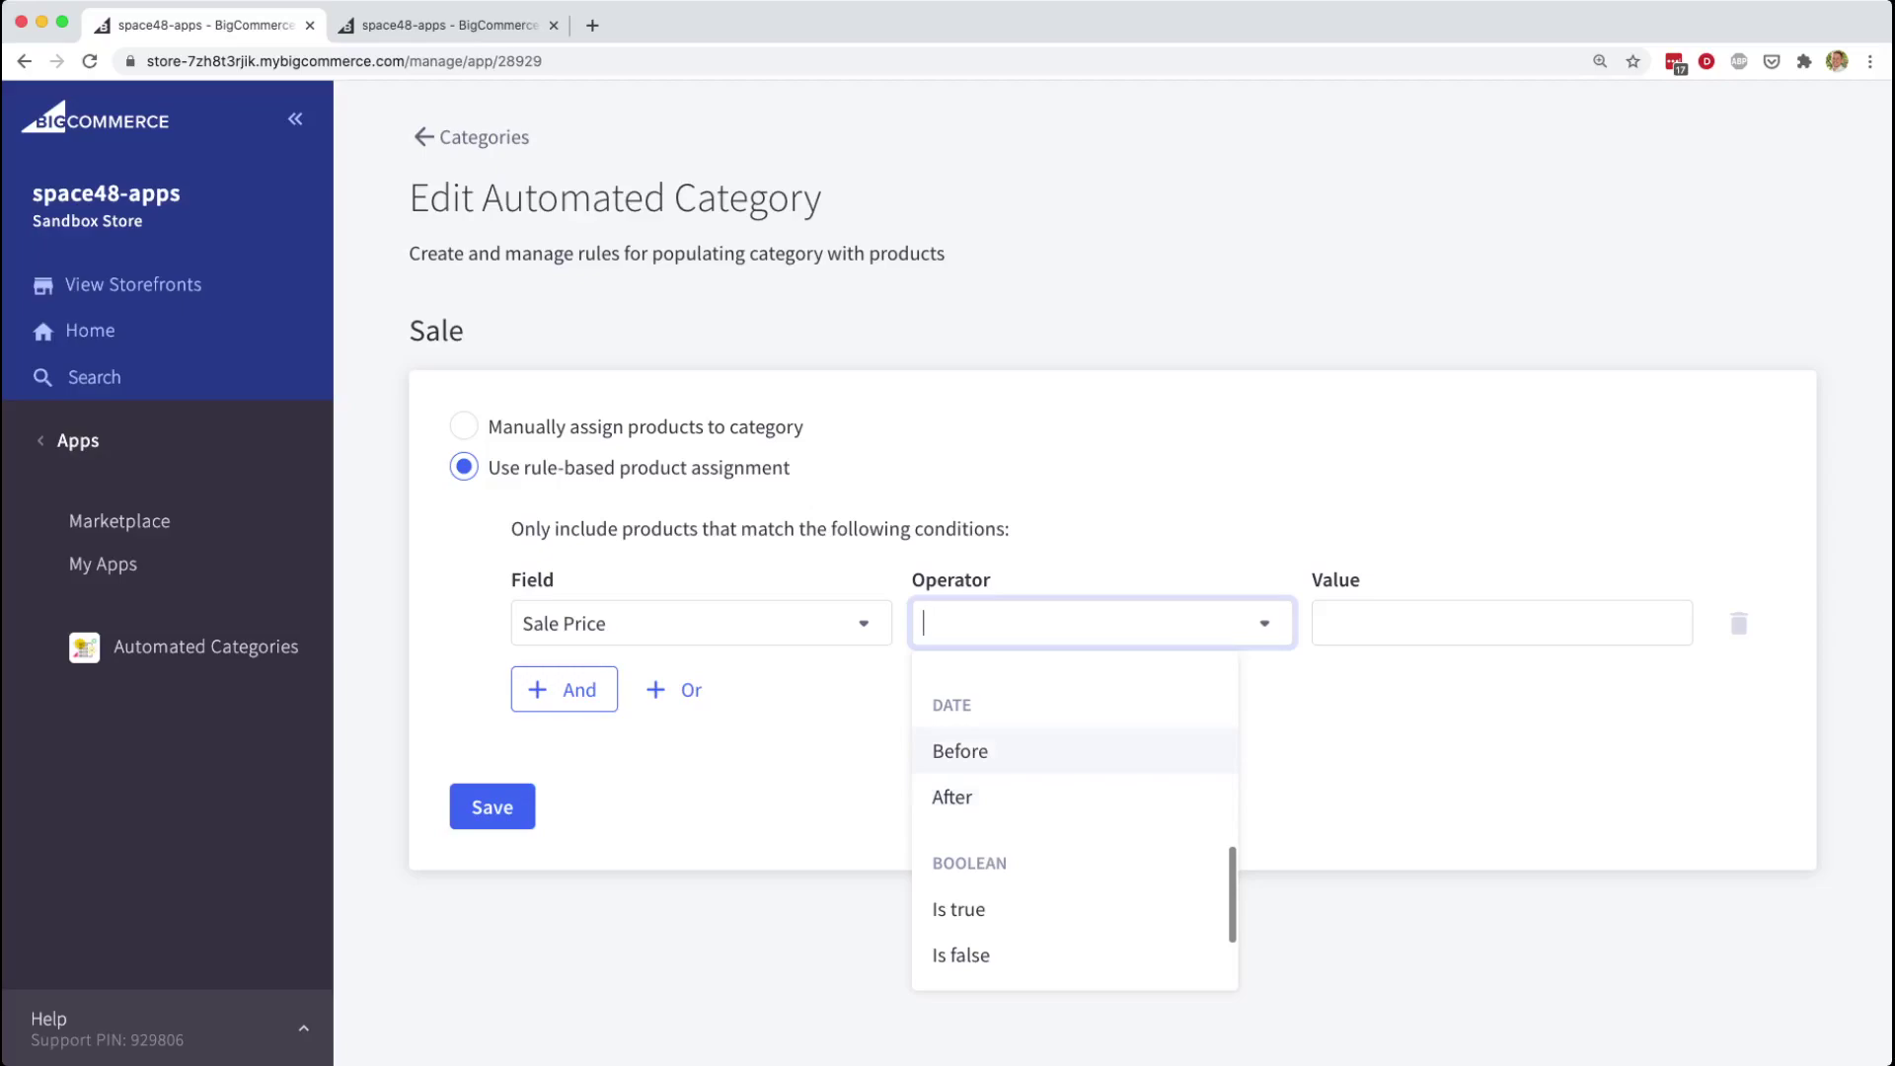
pyautogui.press('Up')
pyautogui.scroll(-2, 1074, 822)
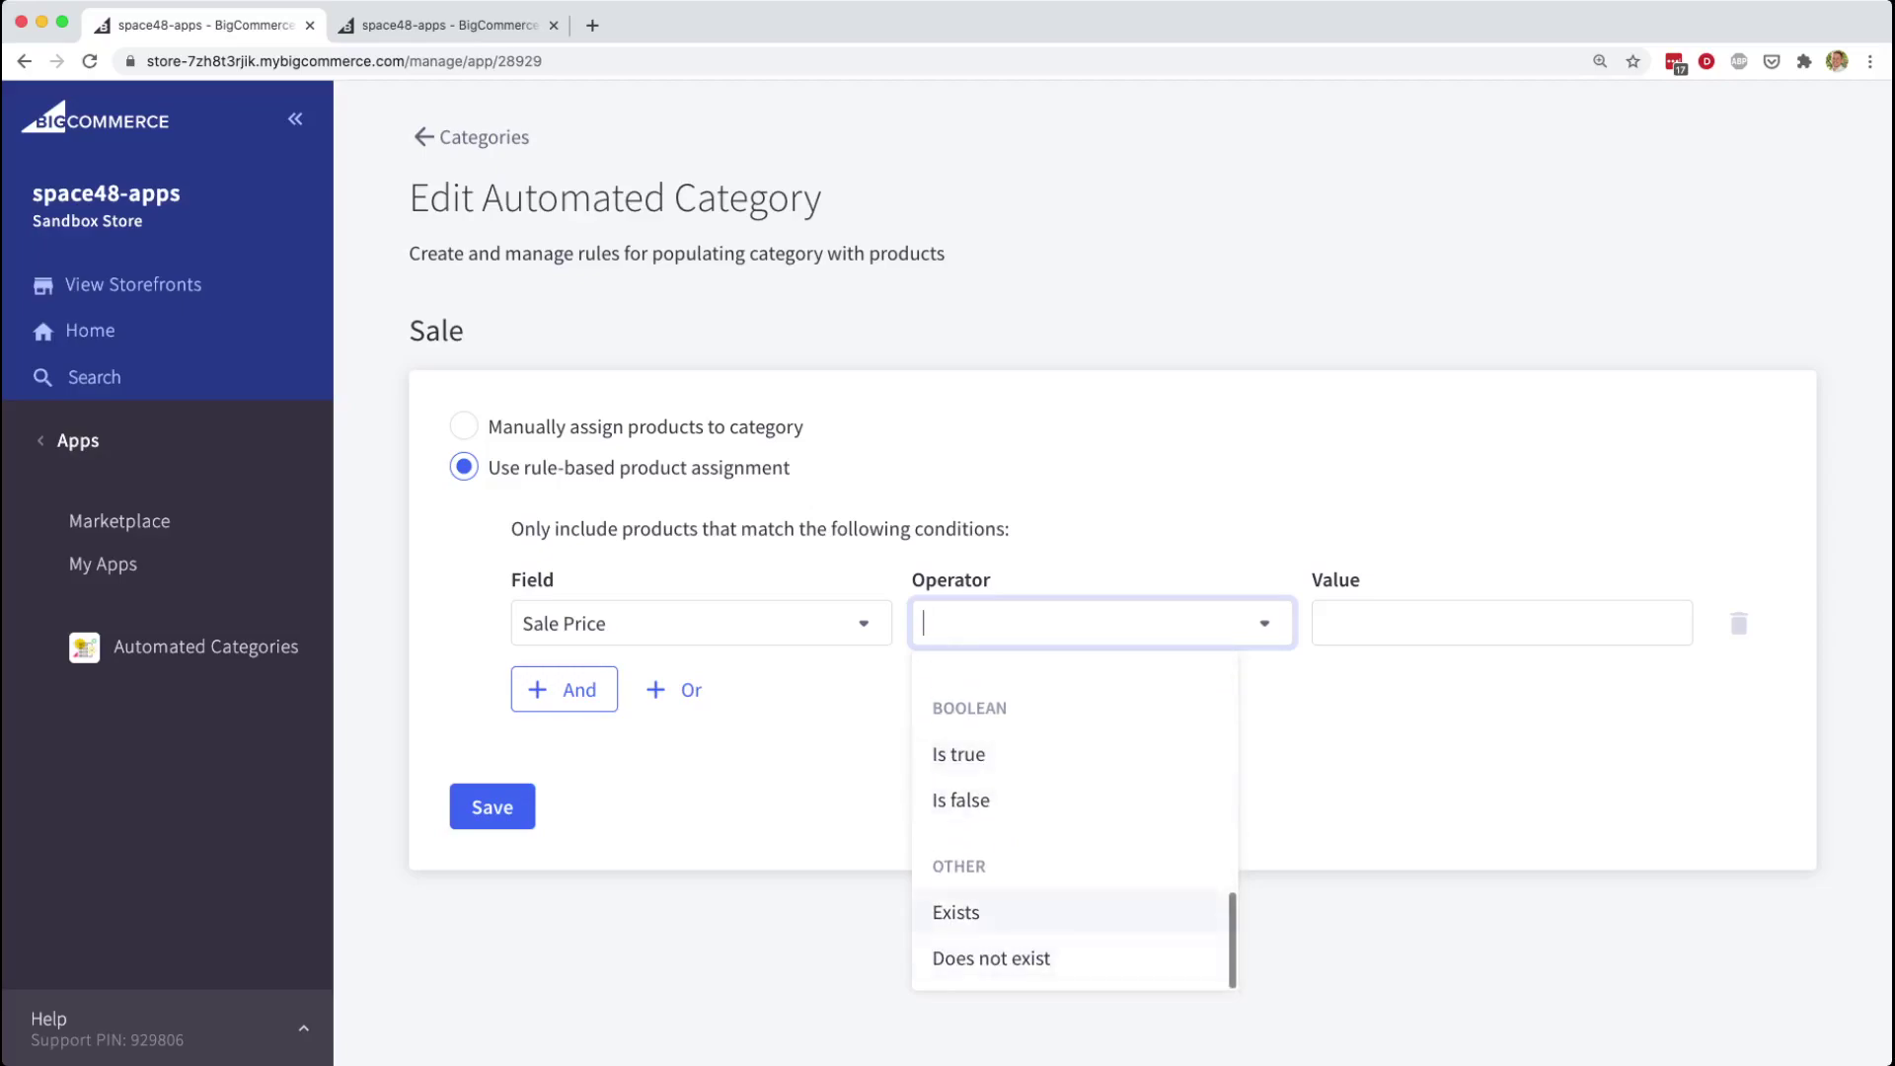
pyautogui.press('Return')
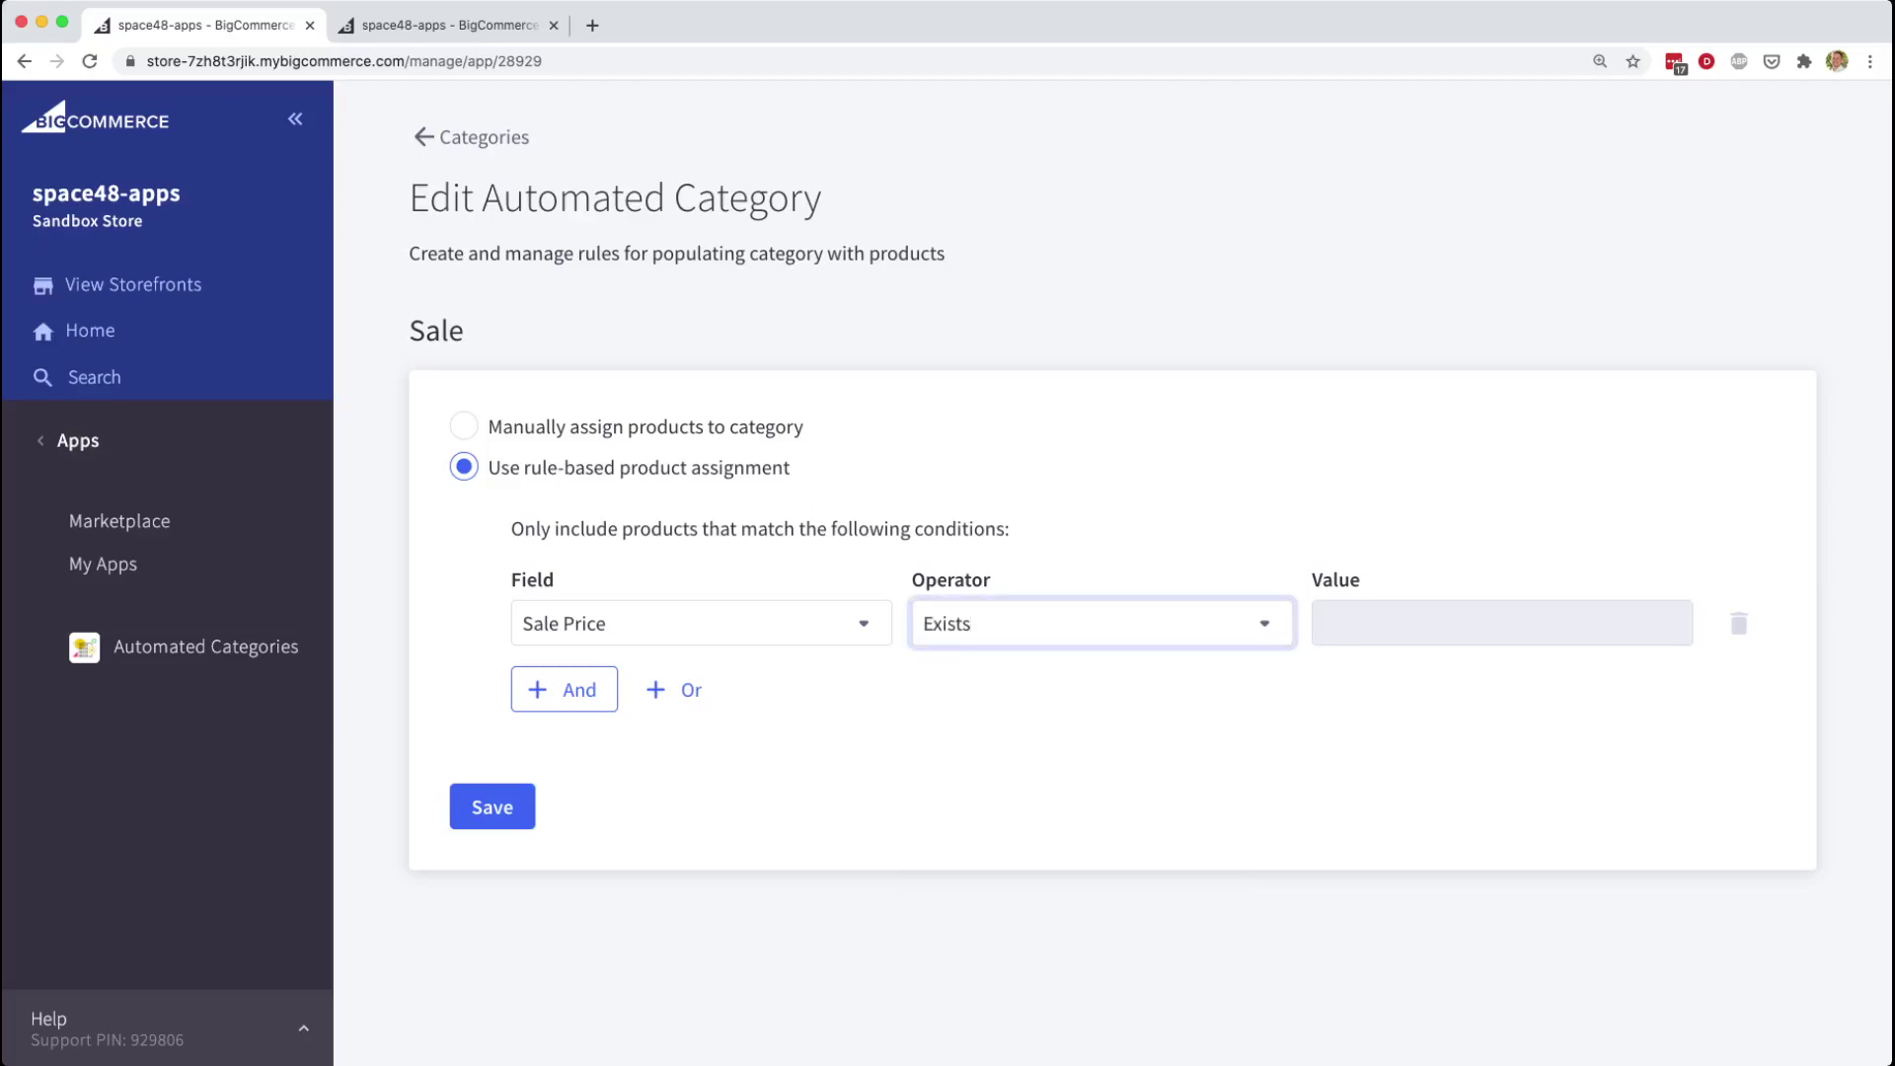
pyautogui.click(491, 806)
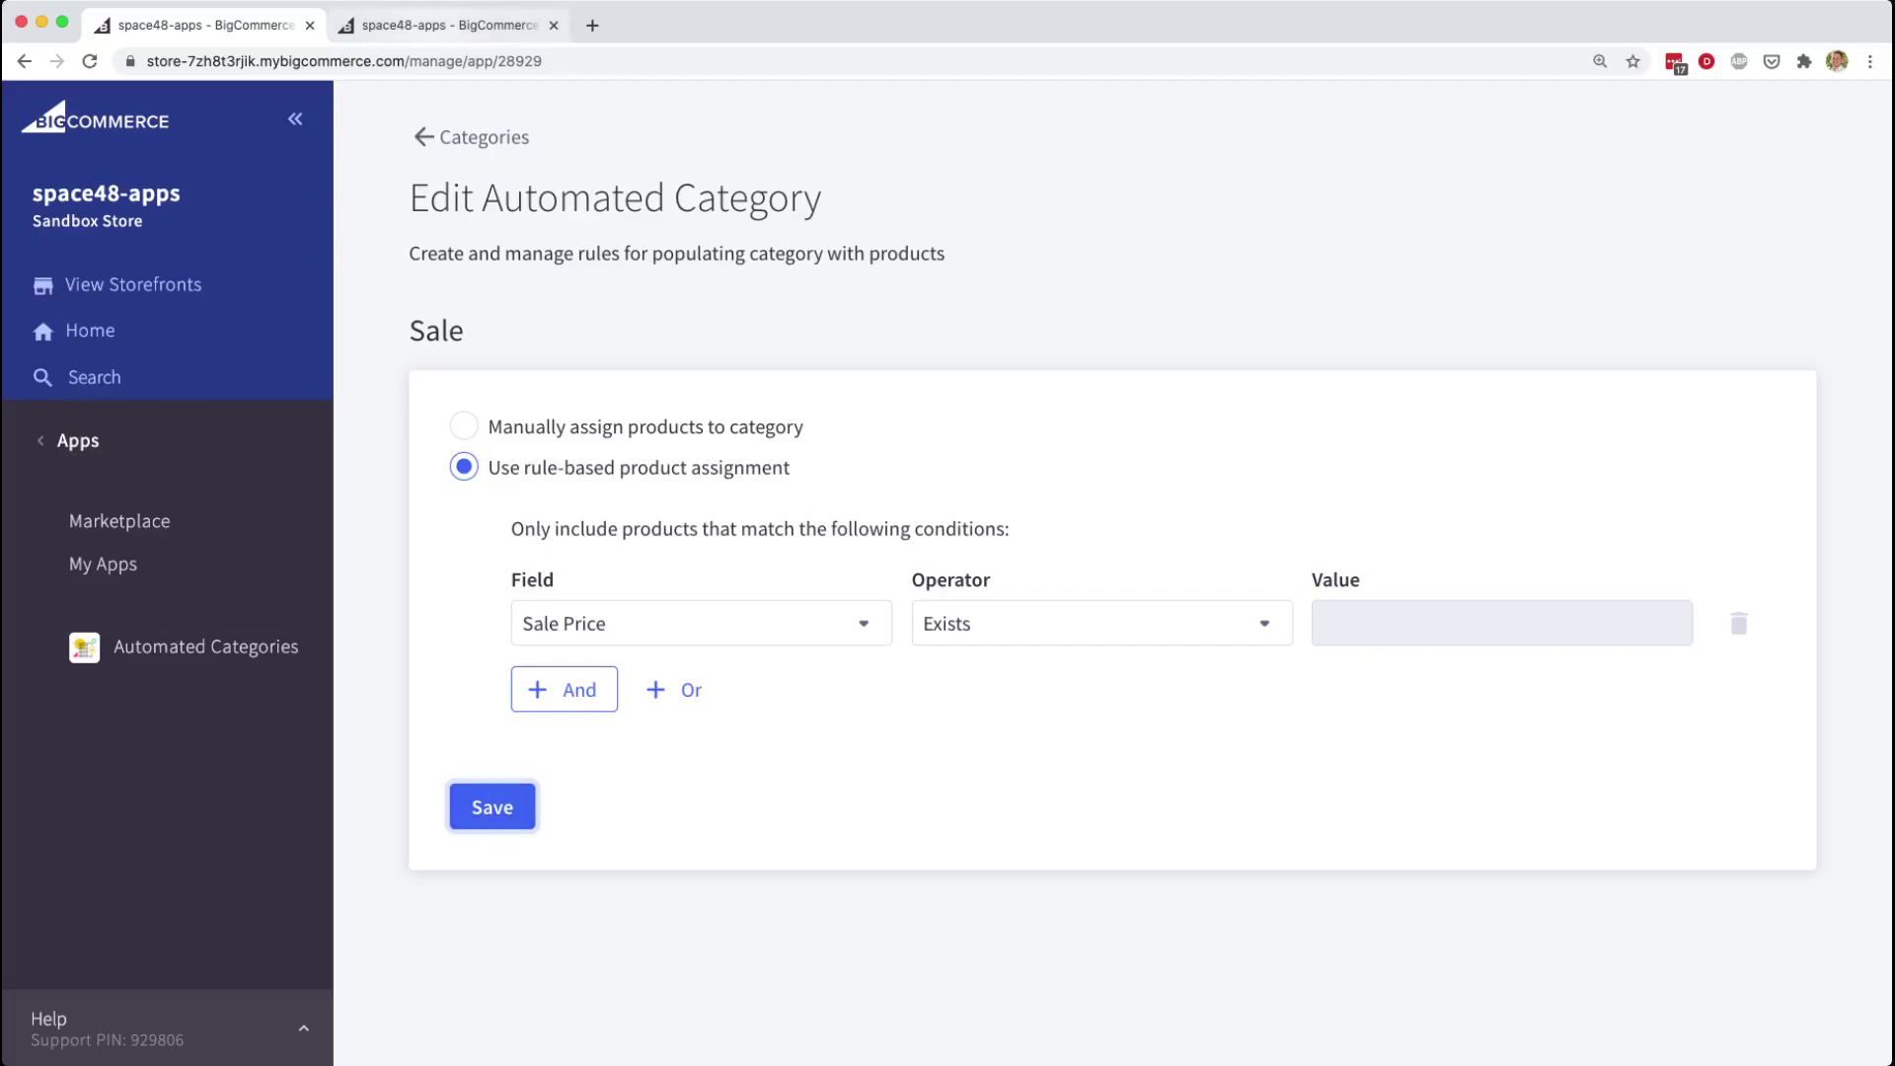
# Give the Skateboard Bundle product a sale price of £26.99, save it and check its category assignments.
pyautogui.click(448, 25)
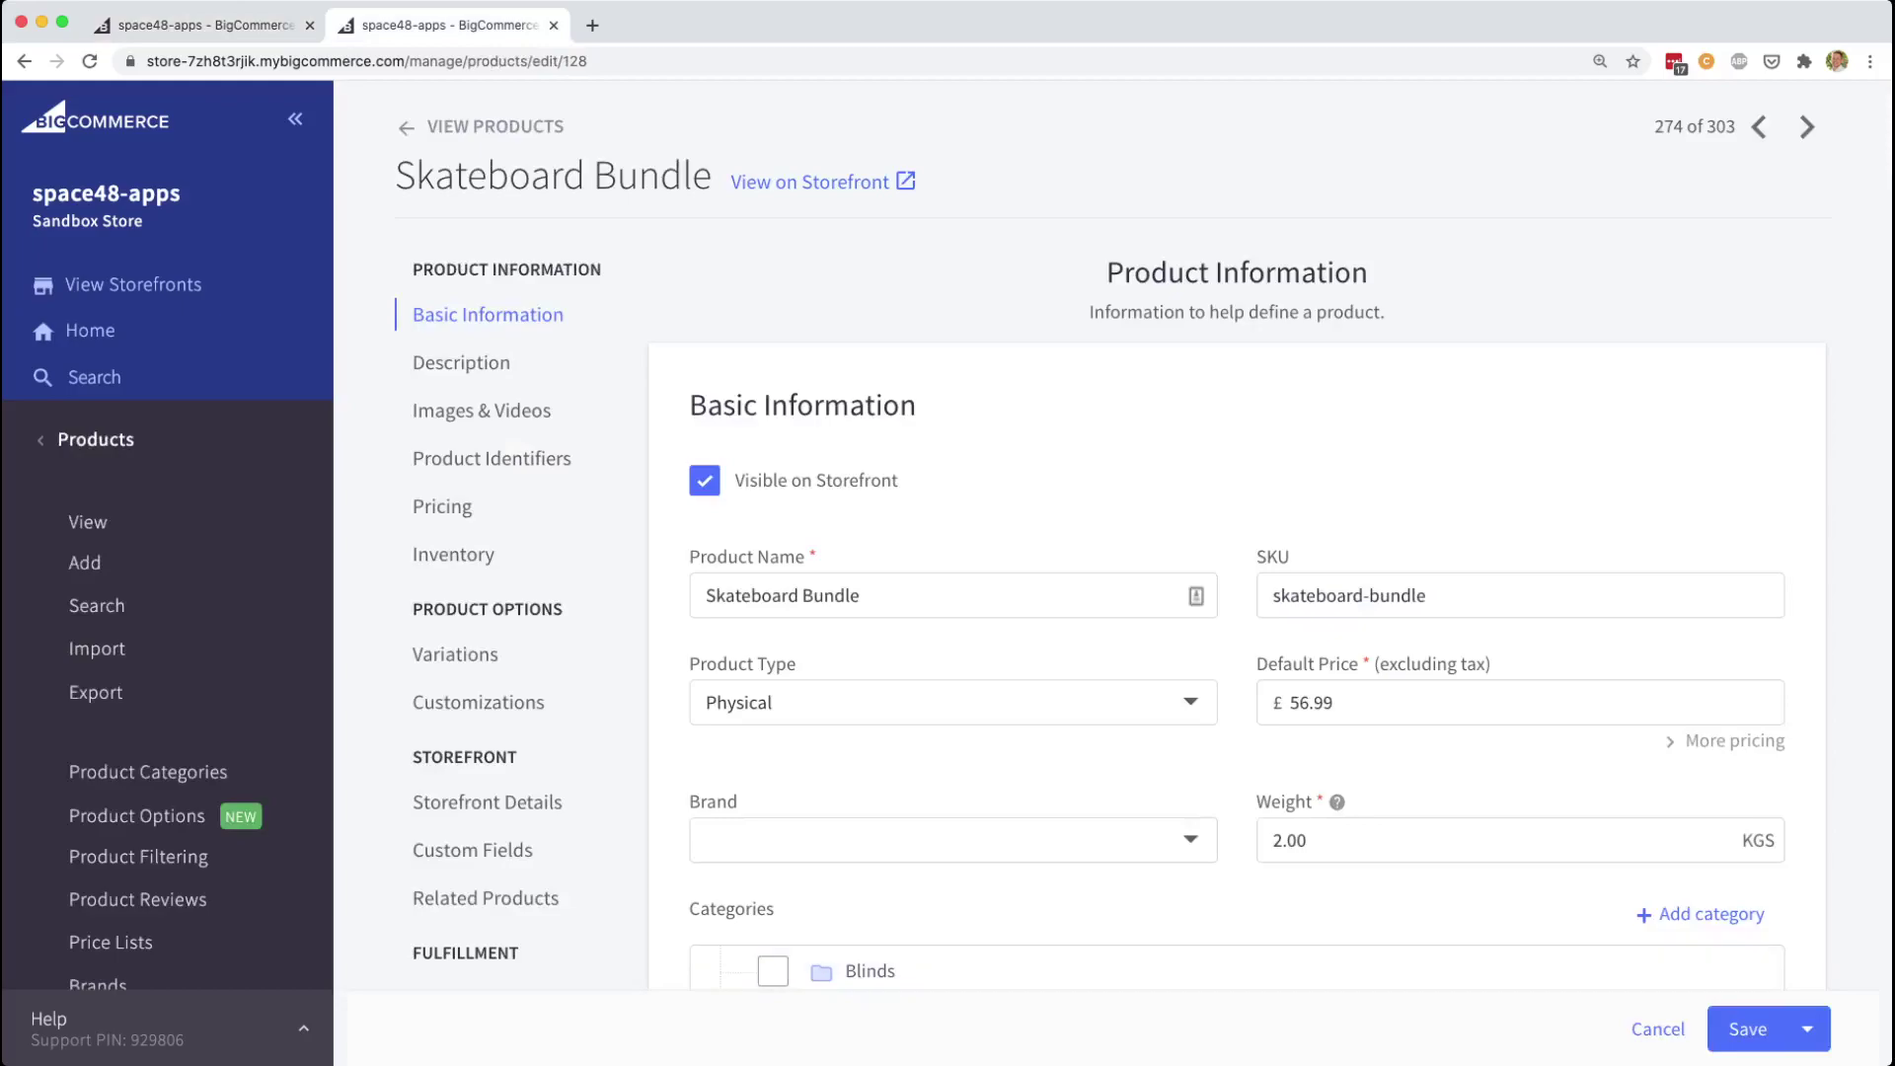
pyautogui.scroll(-2, 1234, 888)
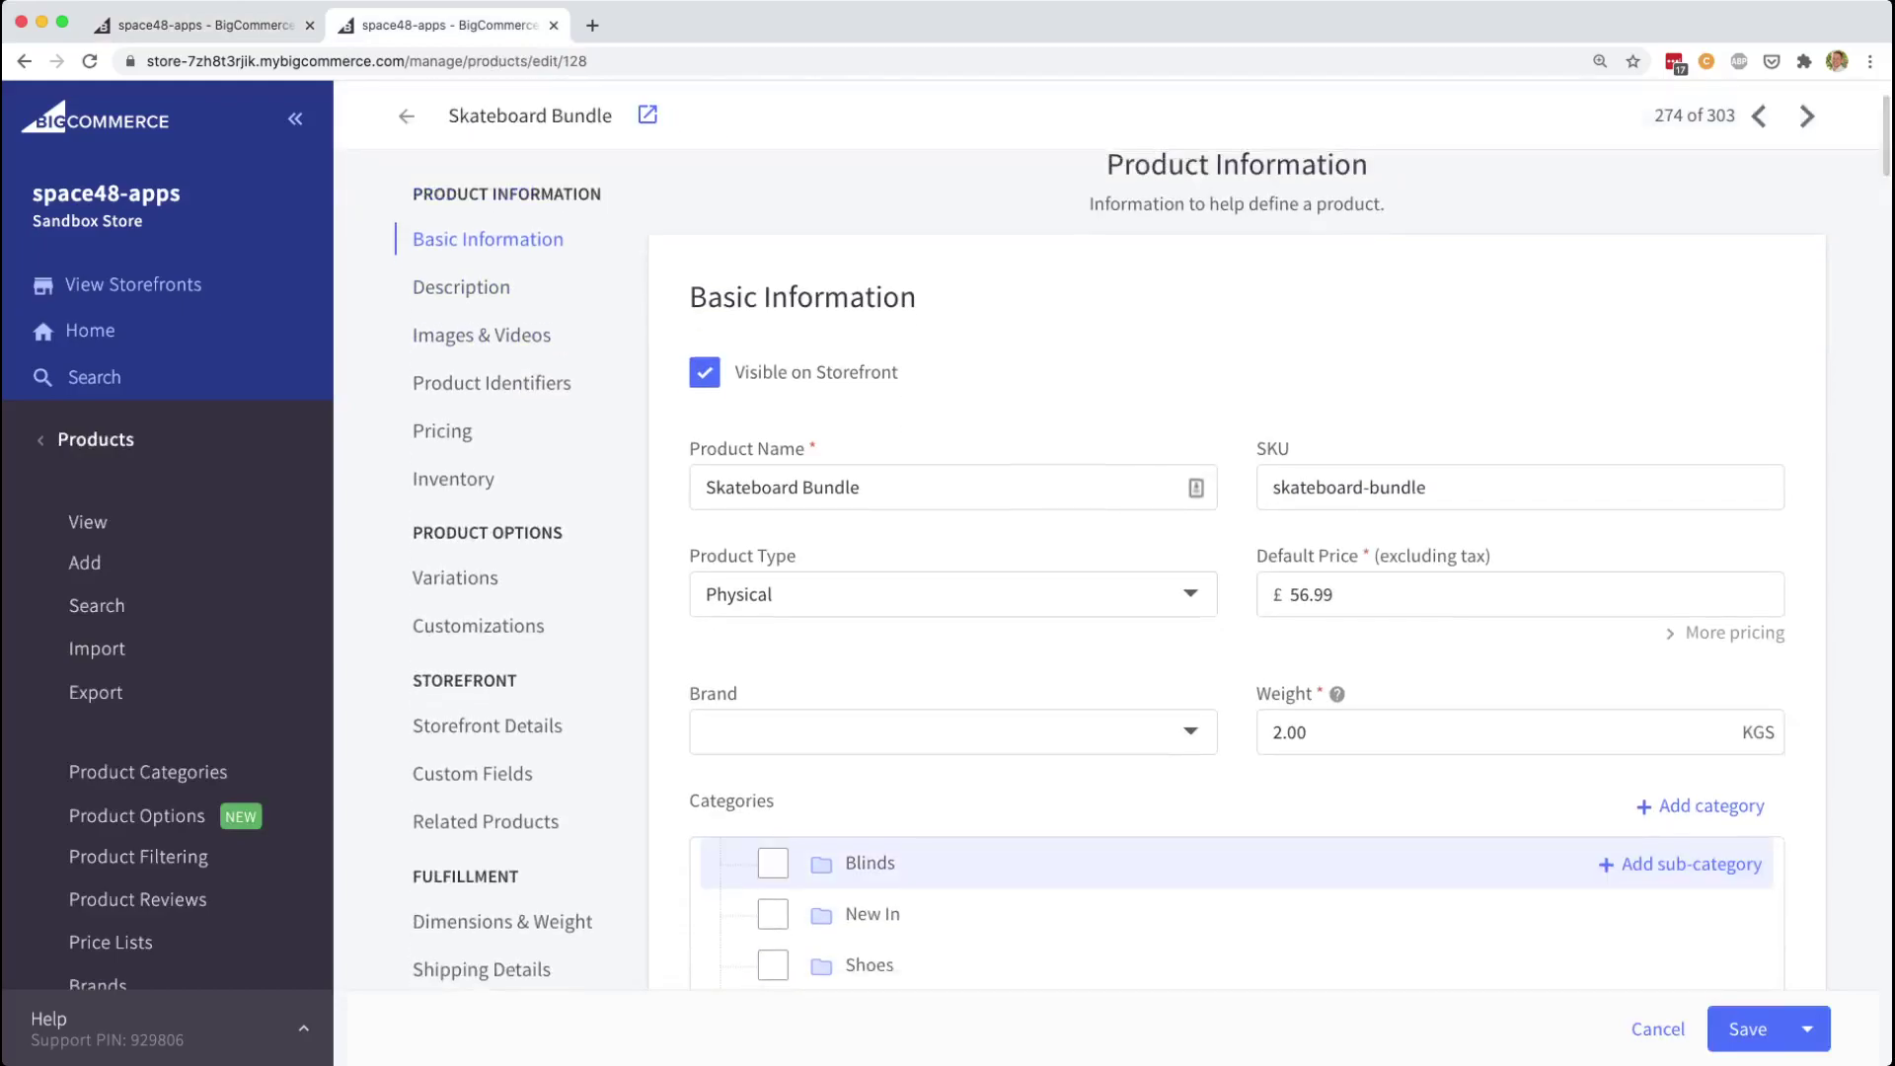
pyautogui.scroll(-1, 1234, 888)
pyautogui.scroll(-2, 1234, 592)
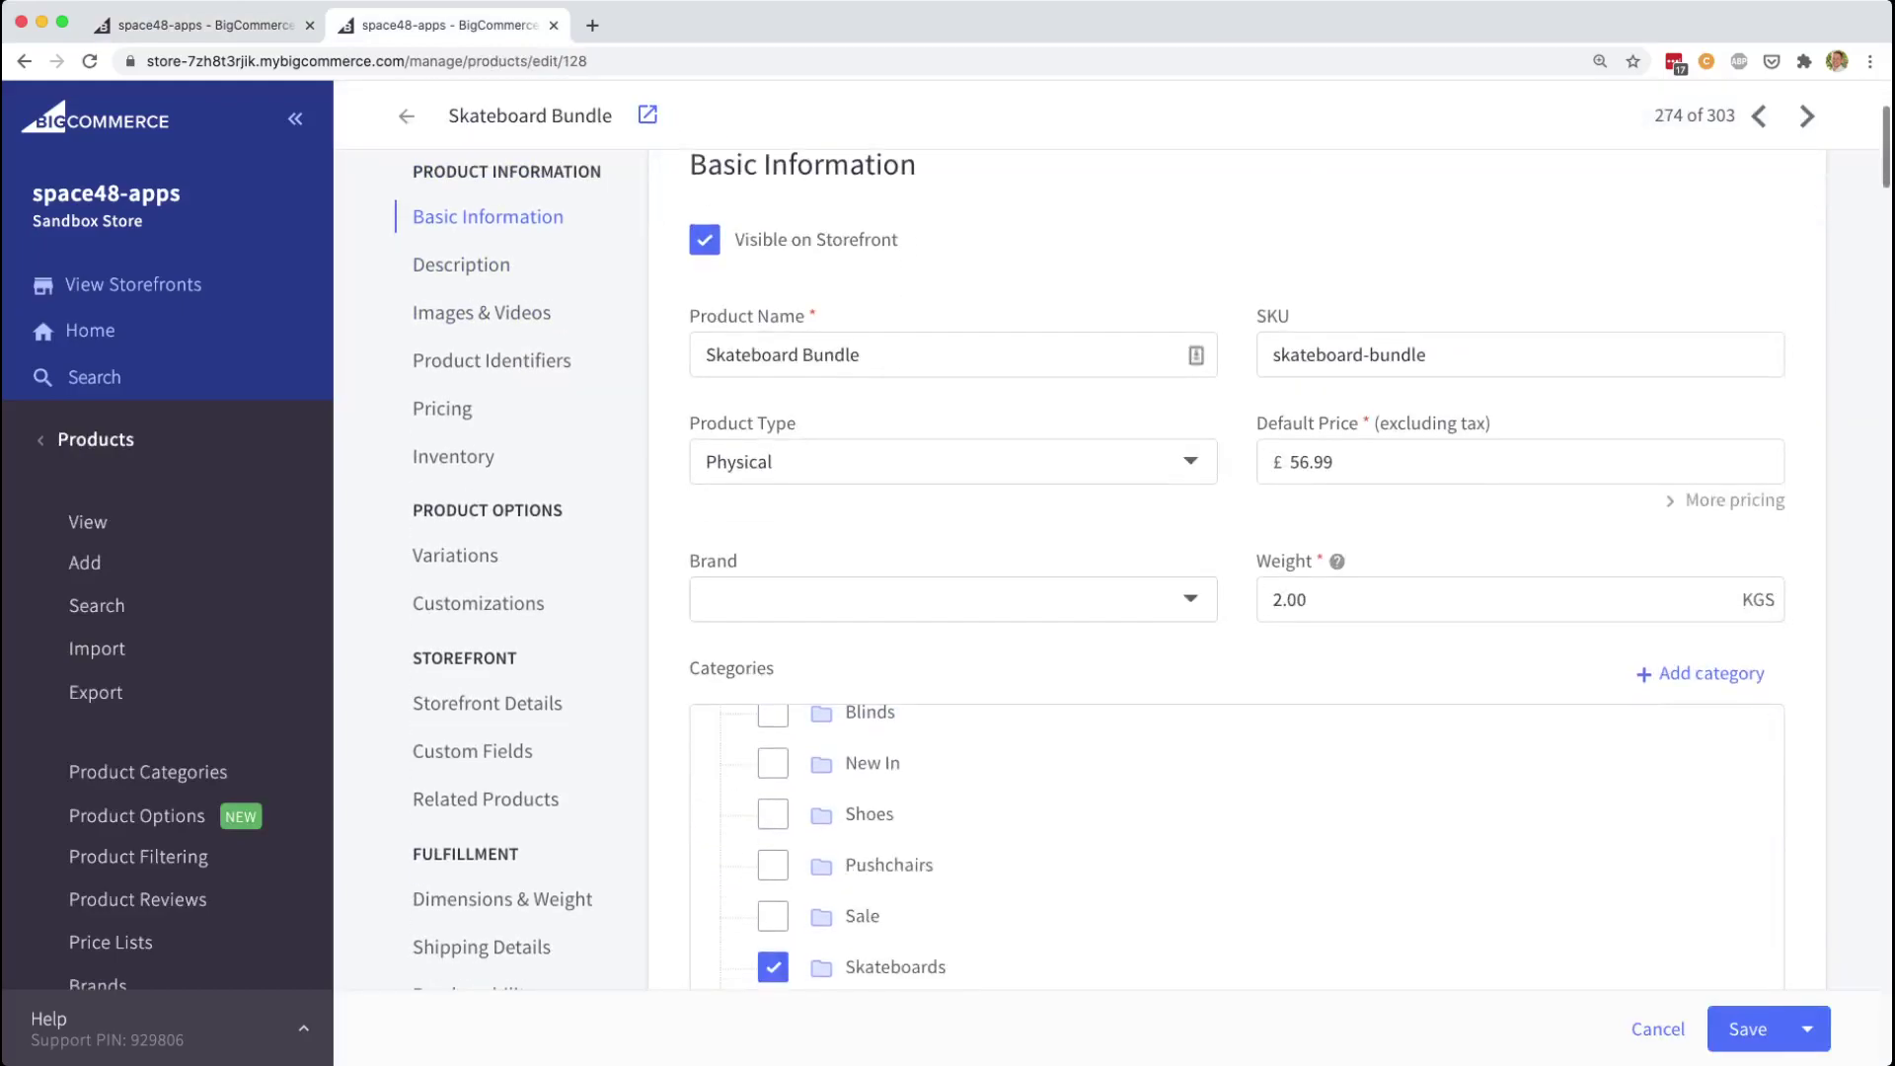
pyautogui.scroll(-4, 1234, 794)
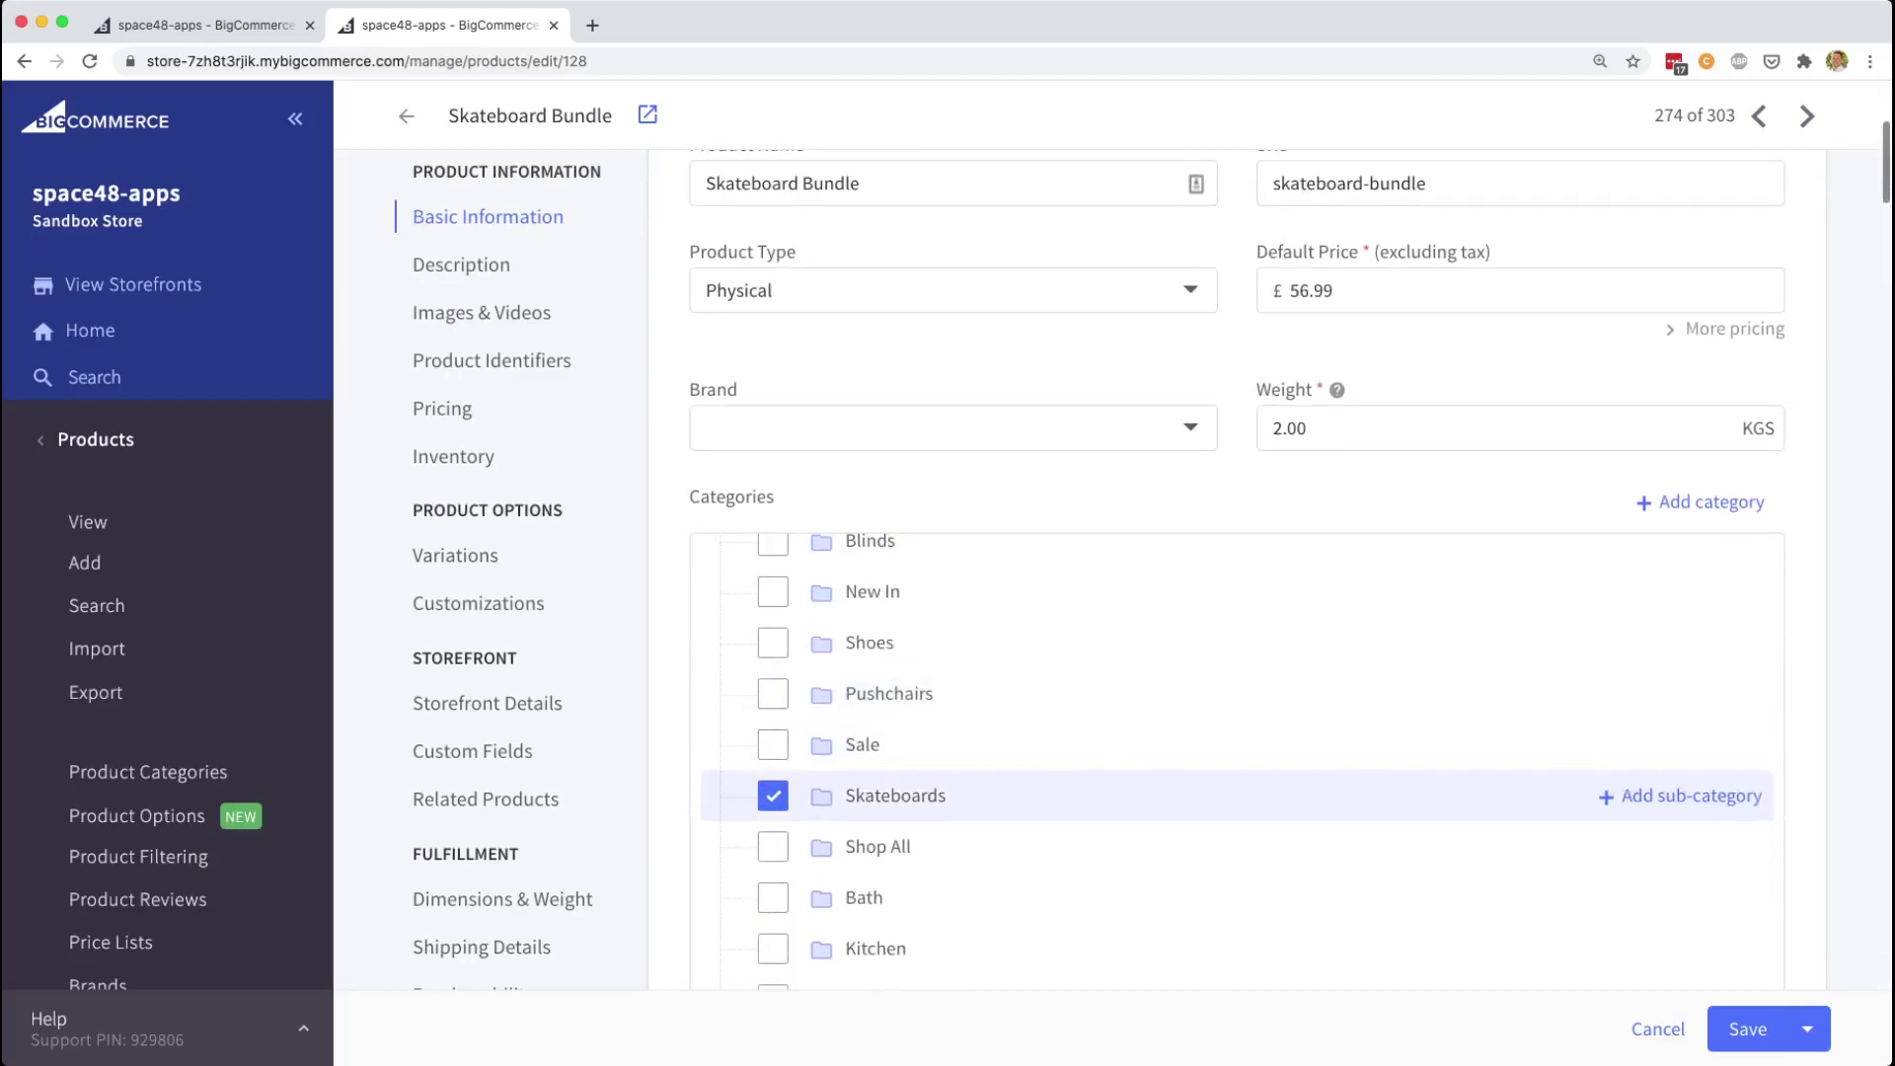
pyautogui.scroll(-15, 1234, 795)
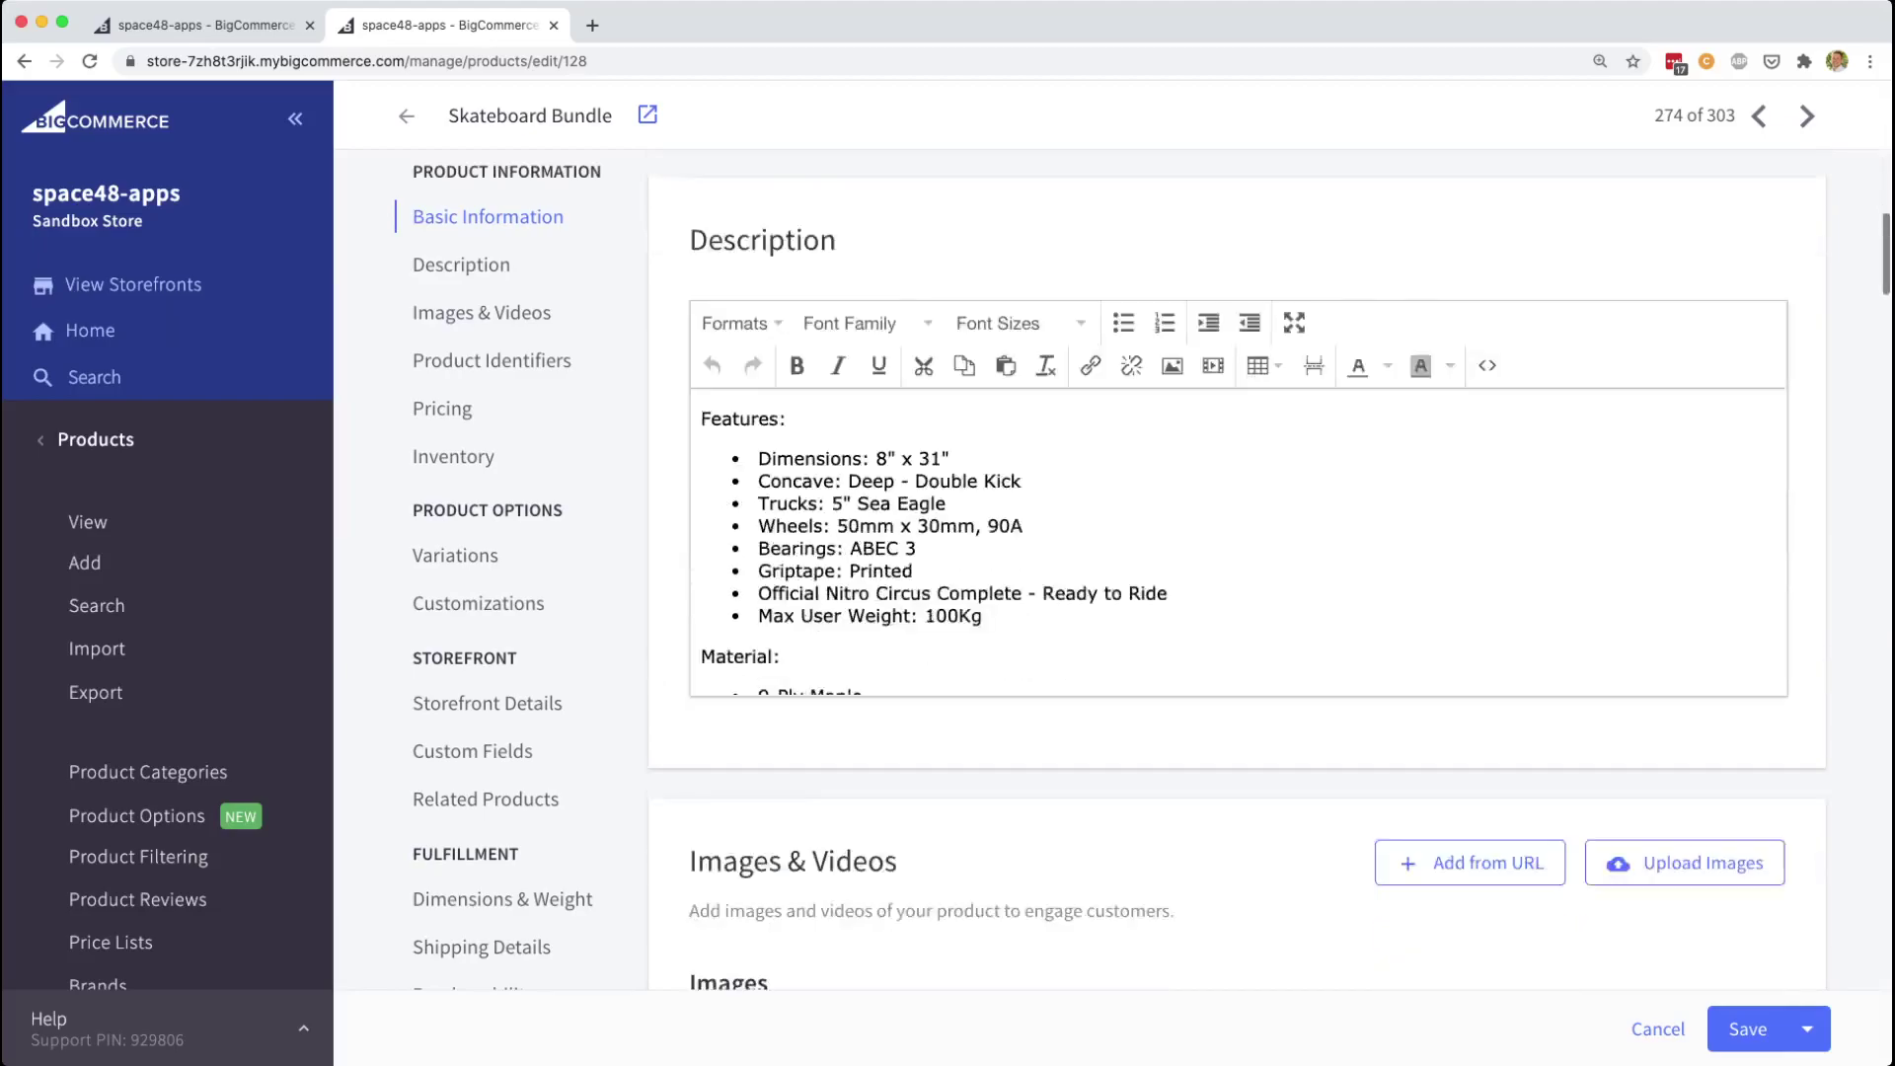
pyautogui.scroll(-10, 987, 849)
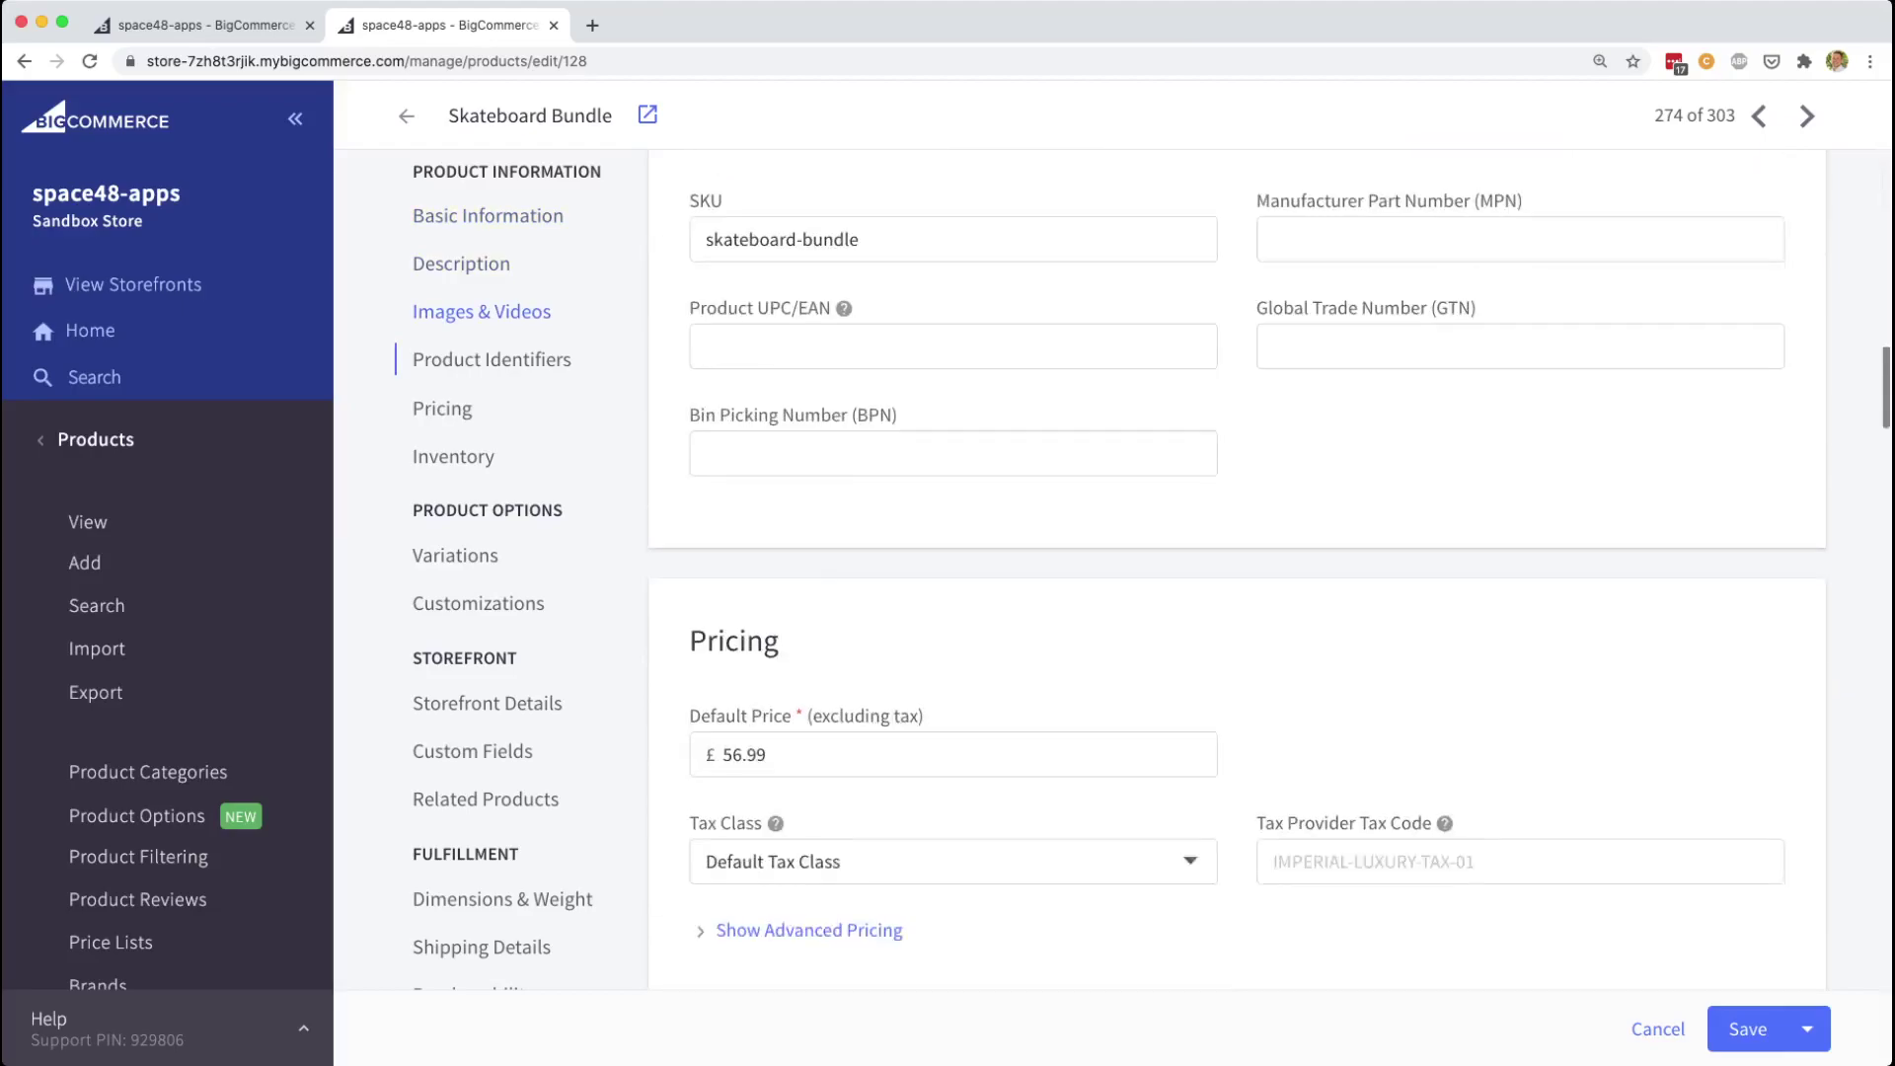
pyautogui.scroll(-3, 987, 849)
pyautogui.click(806, 597)
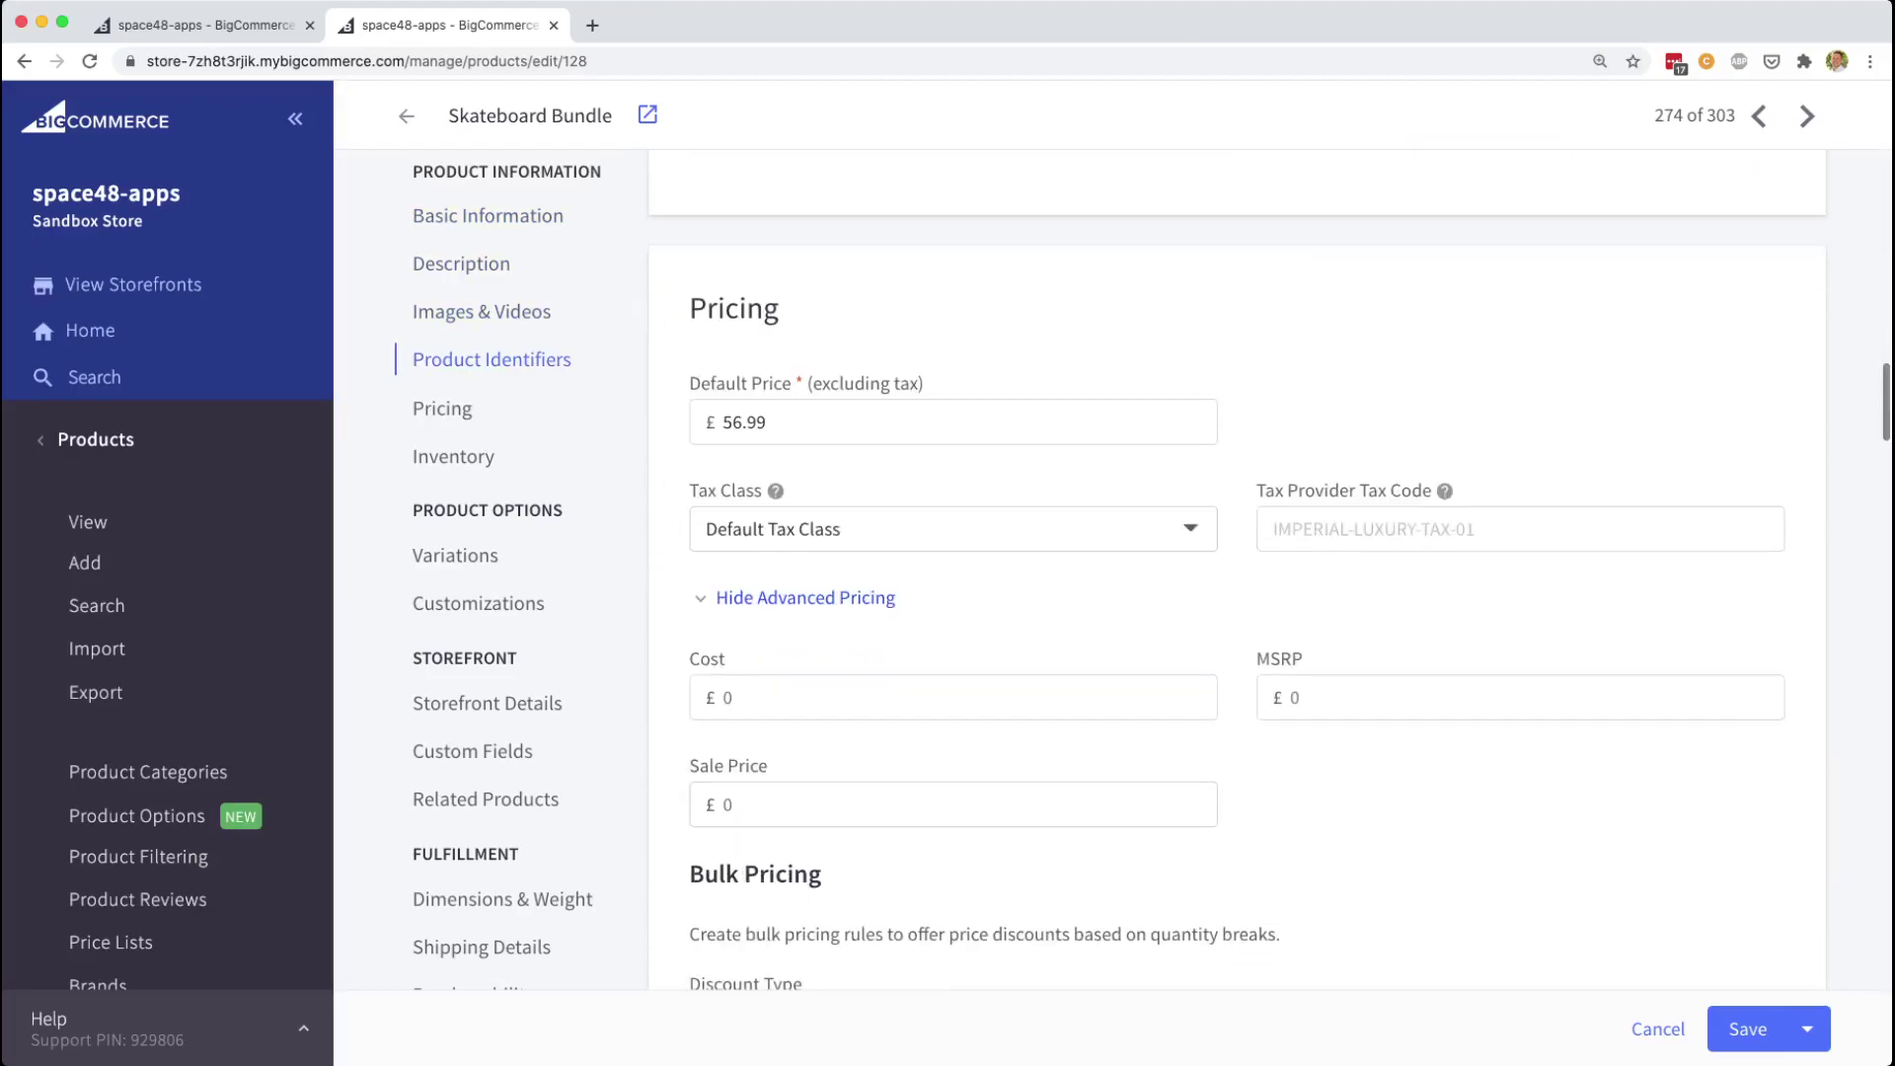
pyautogui.click(869, 804)
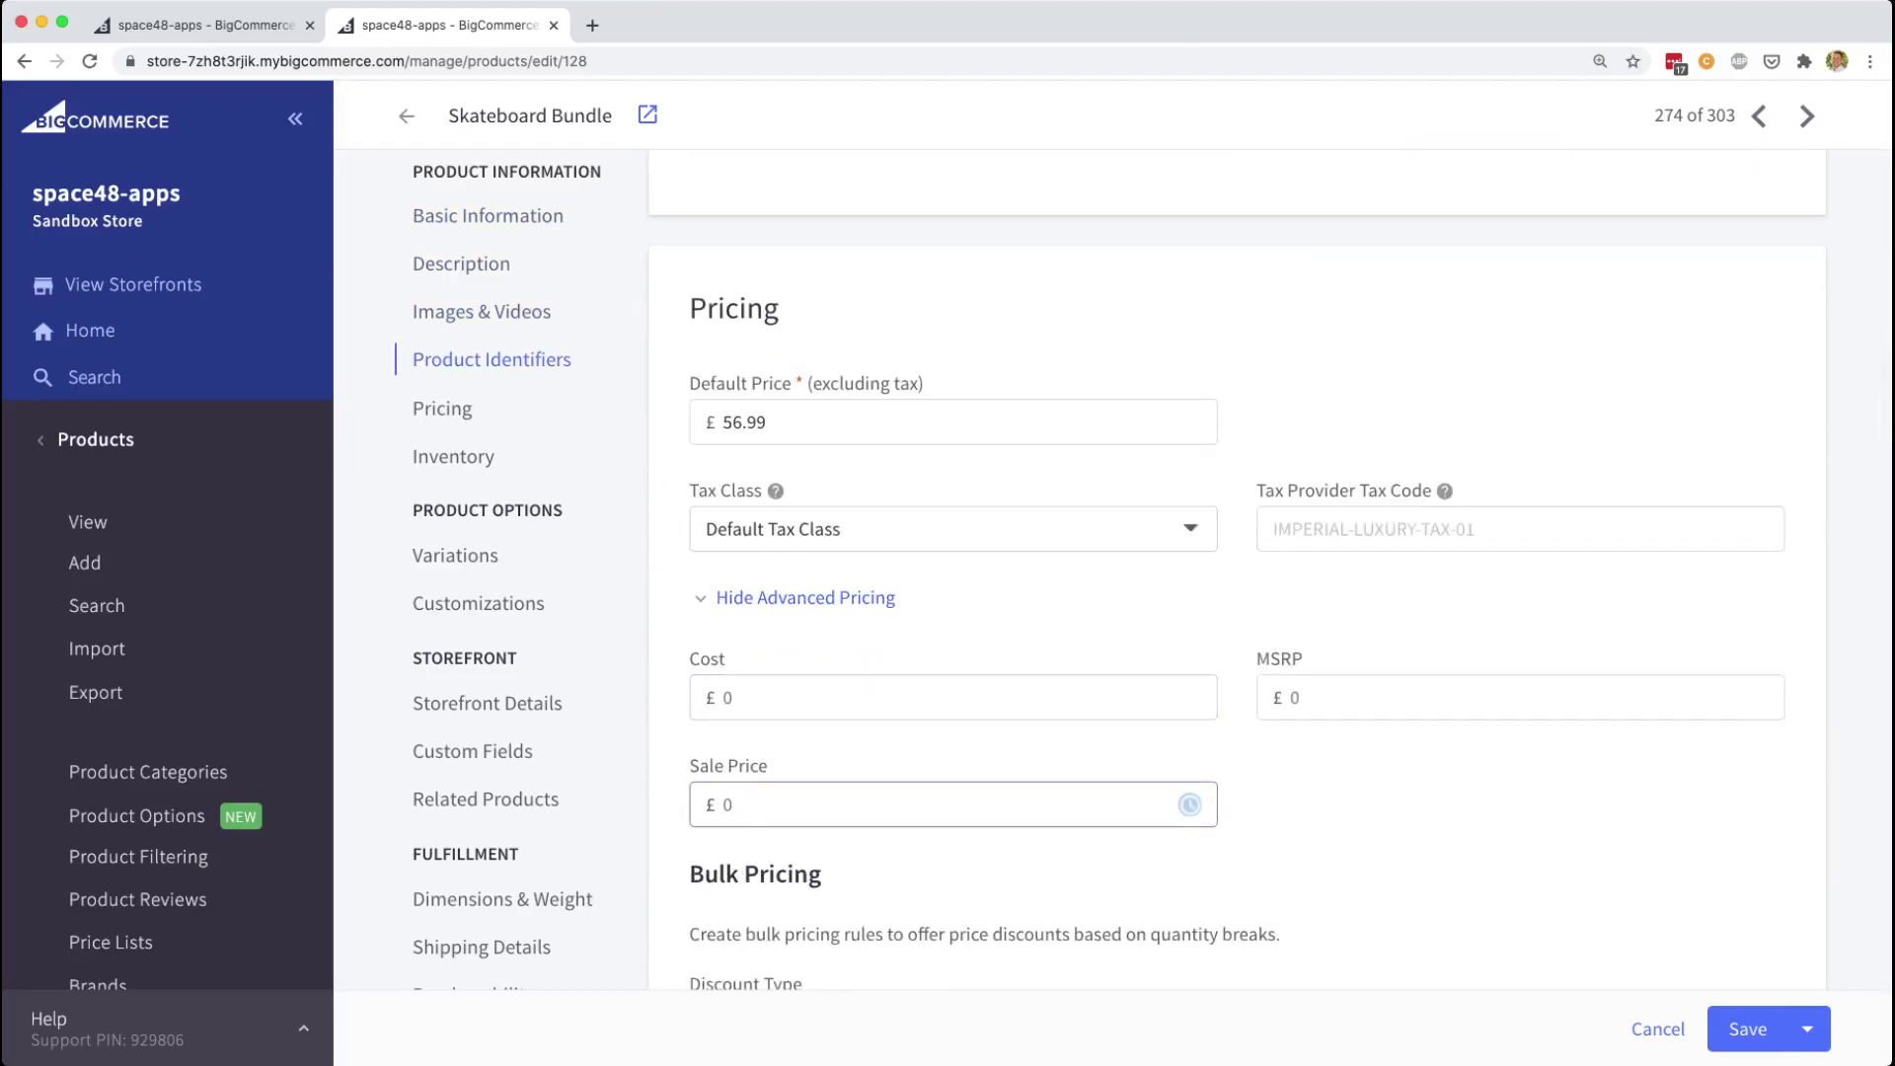
pyautogui.write('26.99')
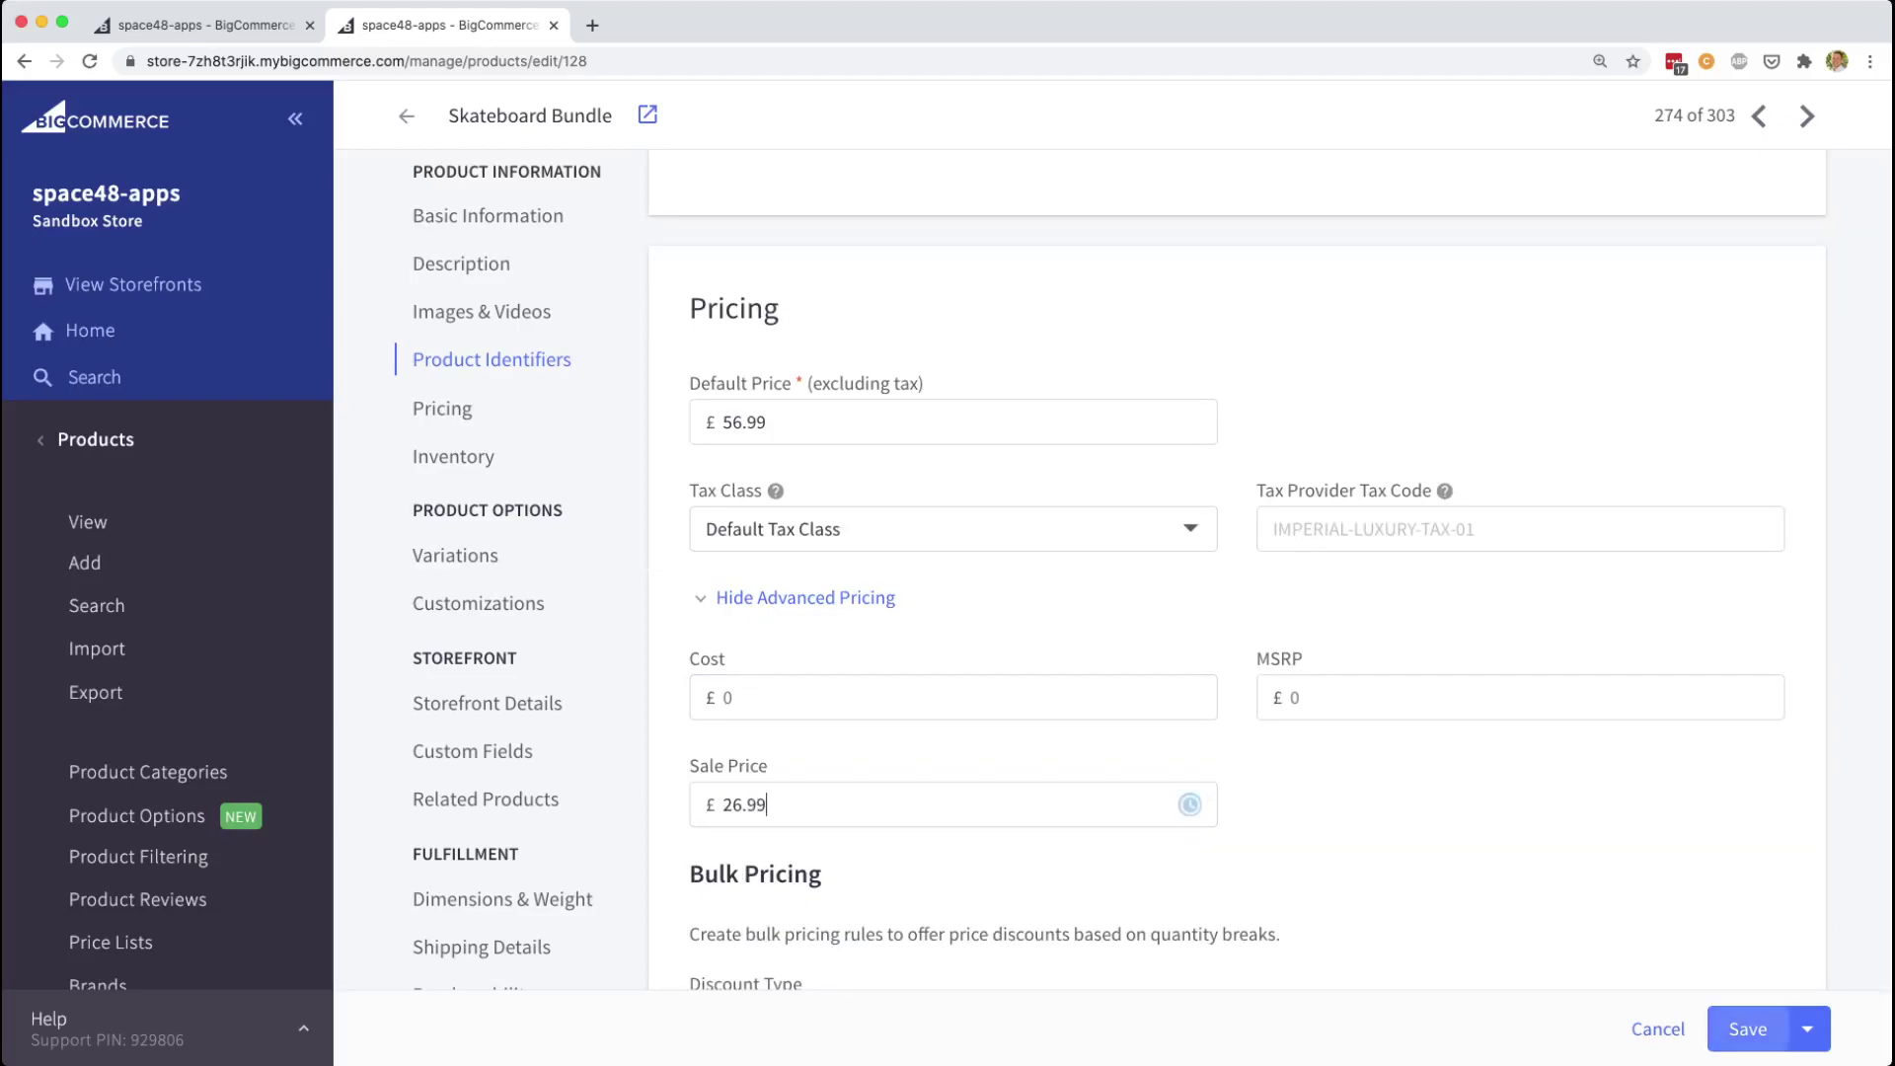
pyautogui.click(1747, 1029)
pyautogui.scroll(15, 1184, 741)
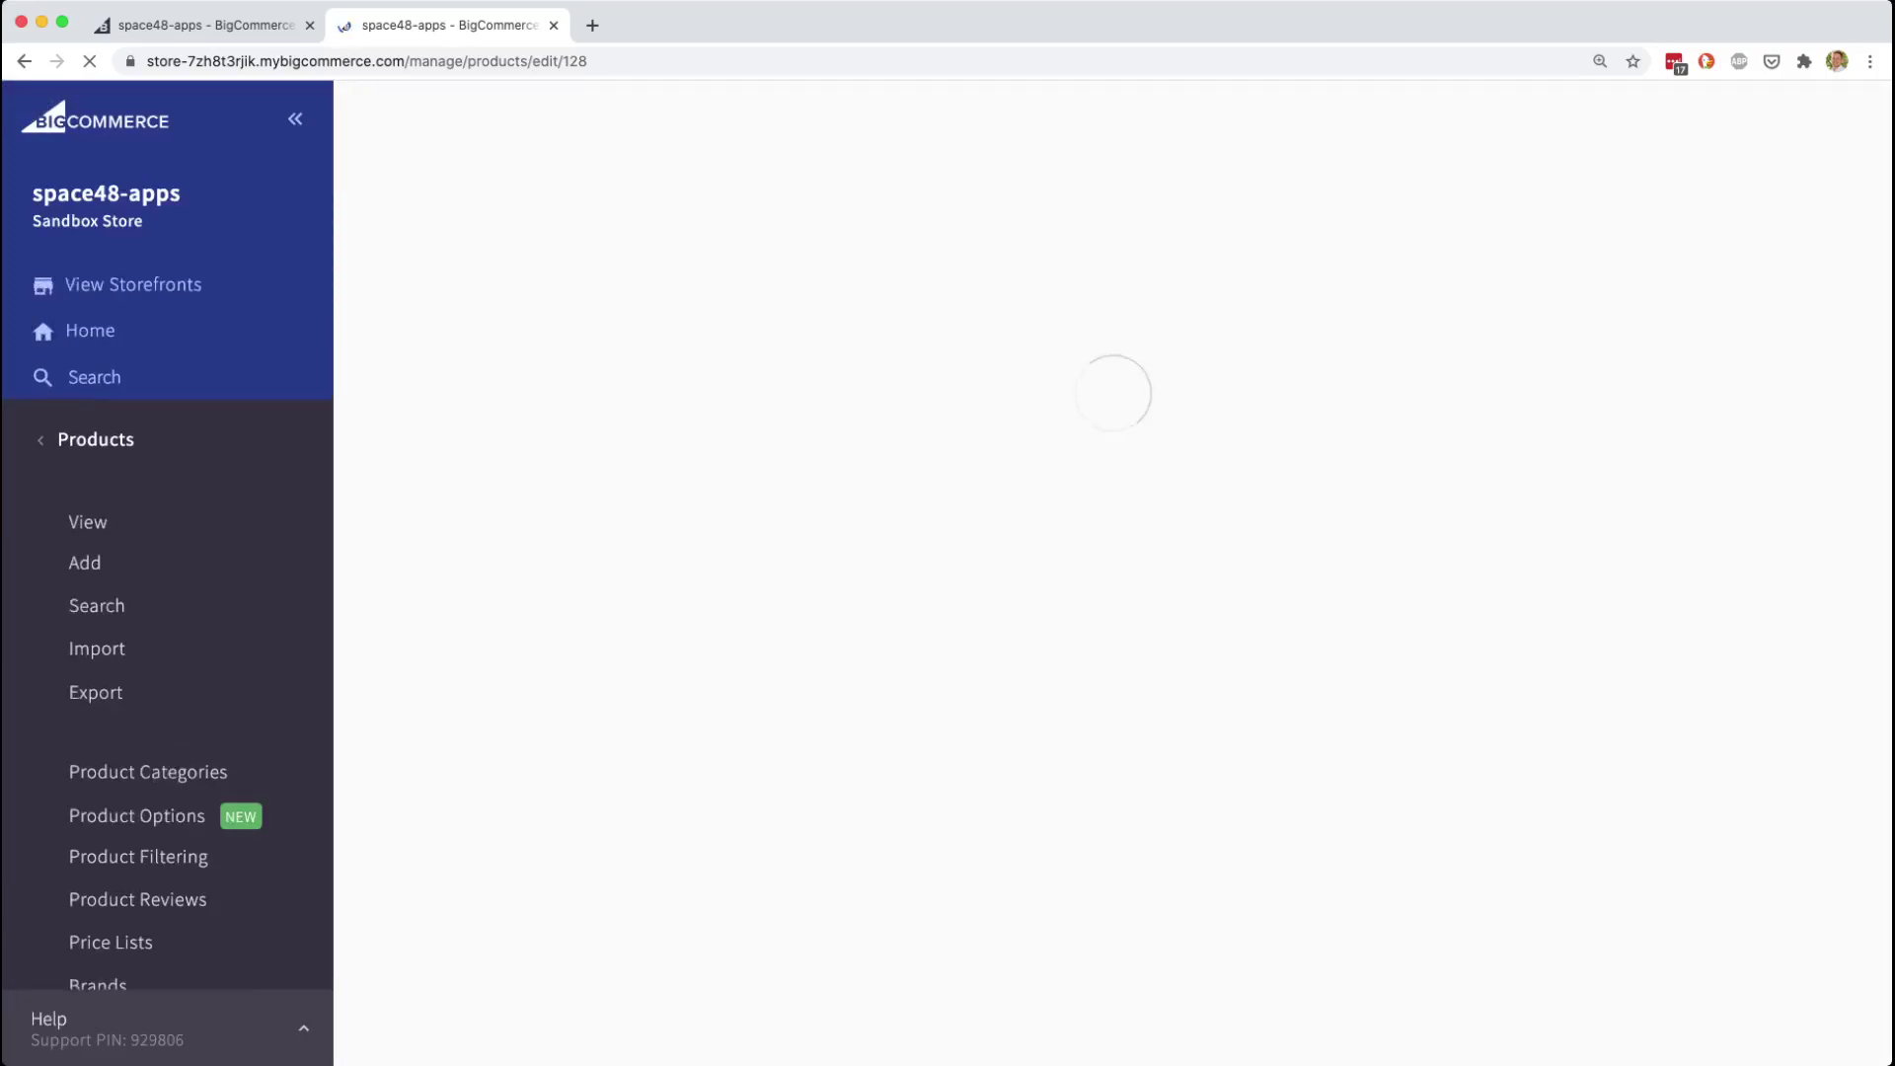
pyautogui.scroll(-5, 1108, 592)
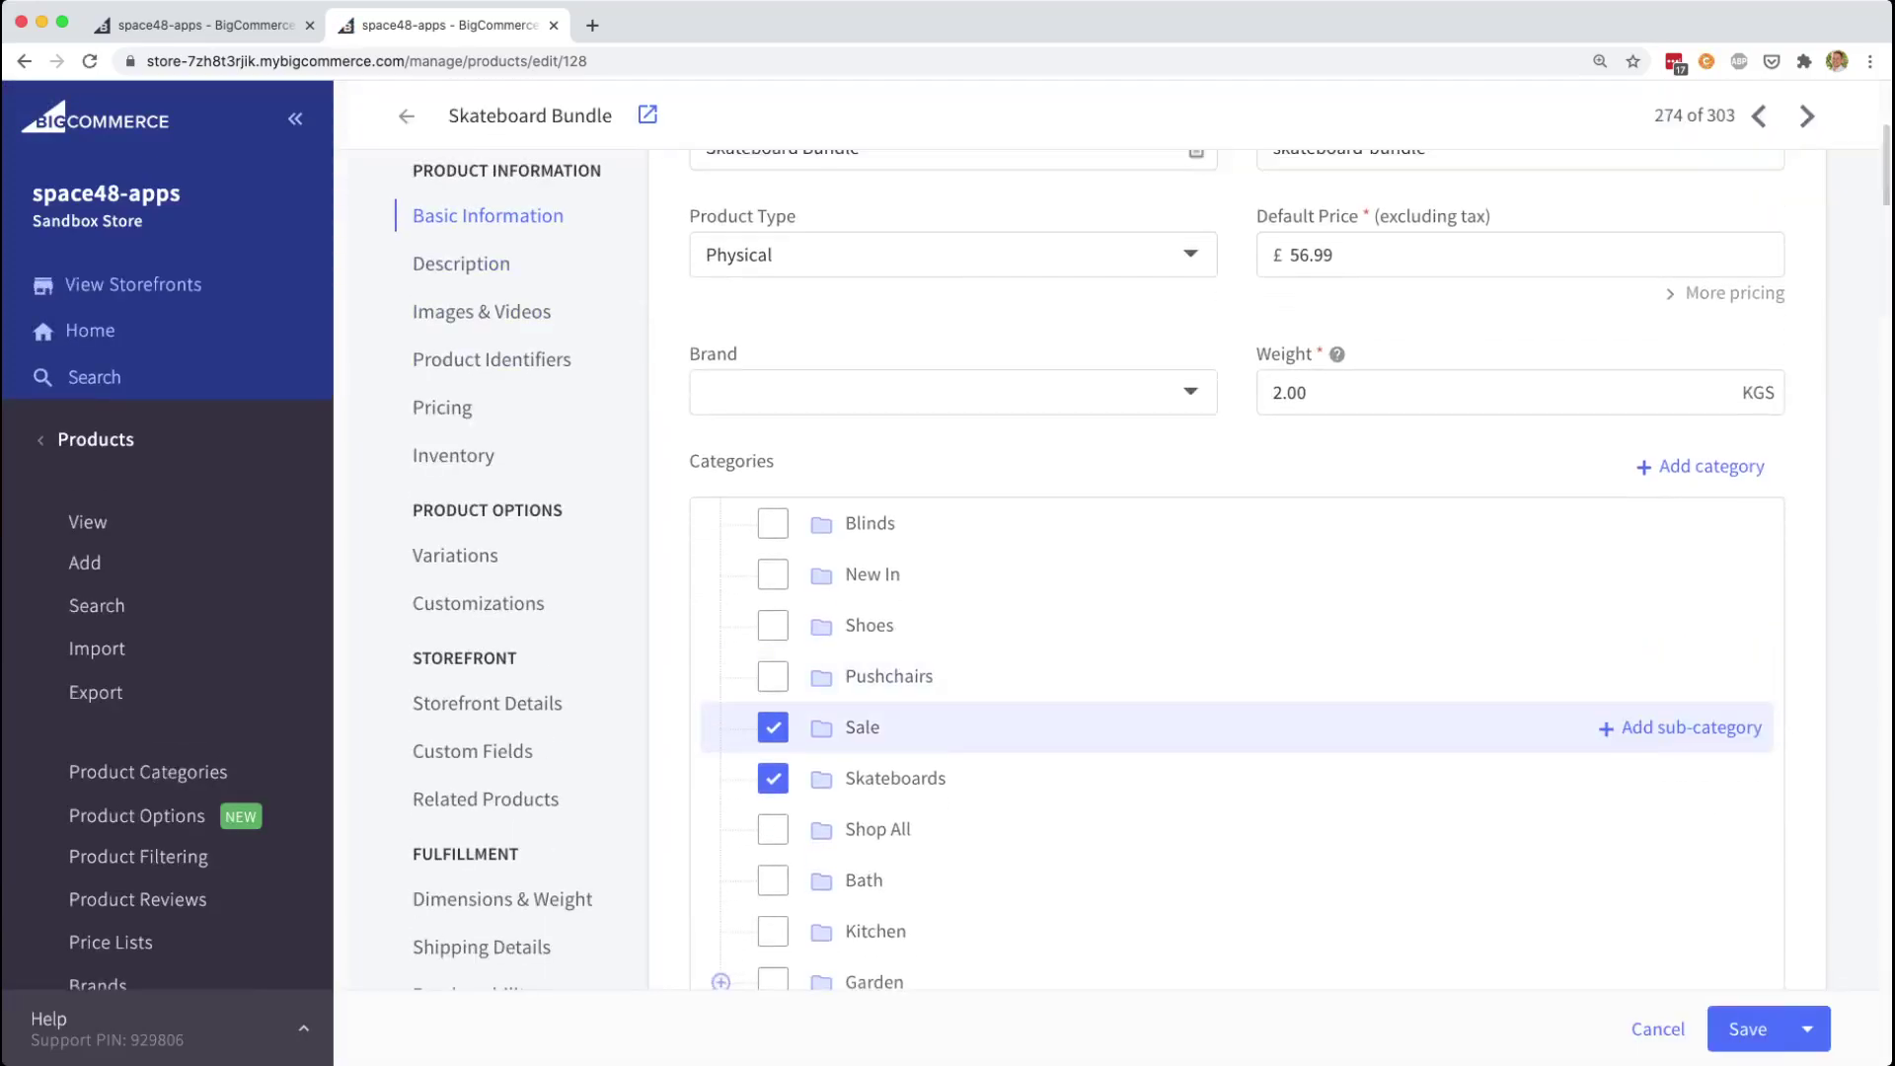
# Return to the Sale category's rule and add a second And condition on the SKU field.
pyautogui.click(202, 24)
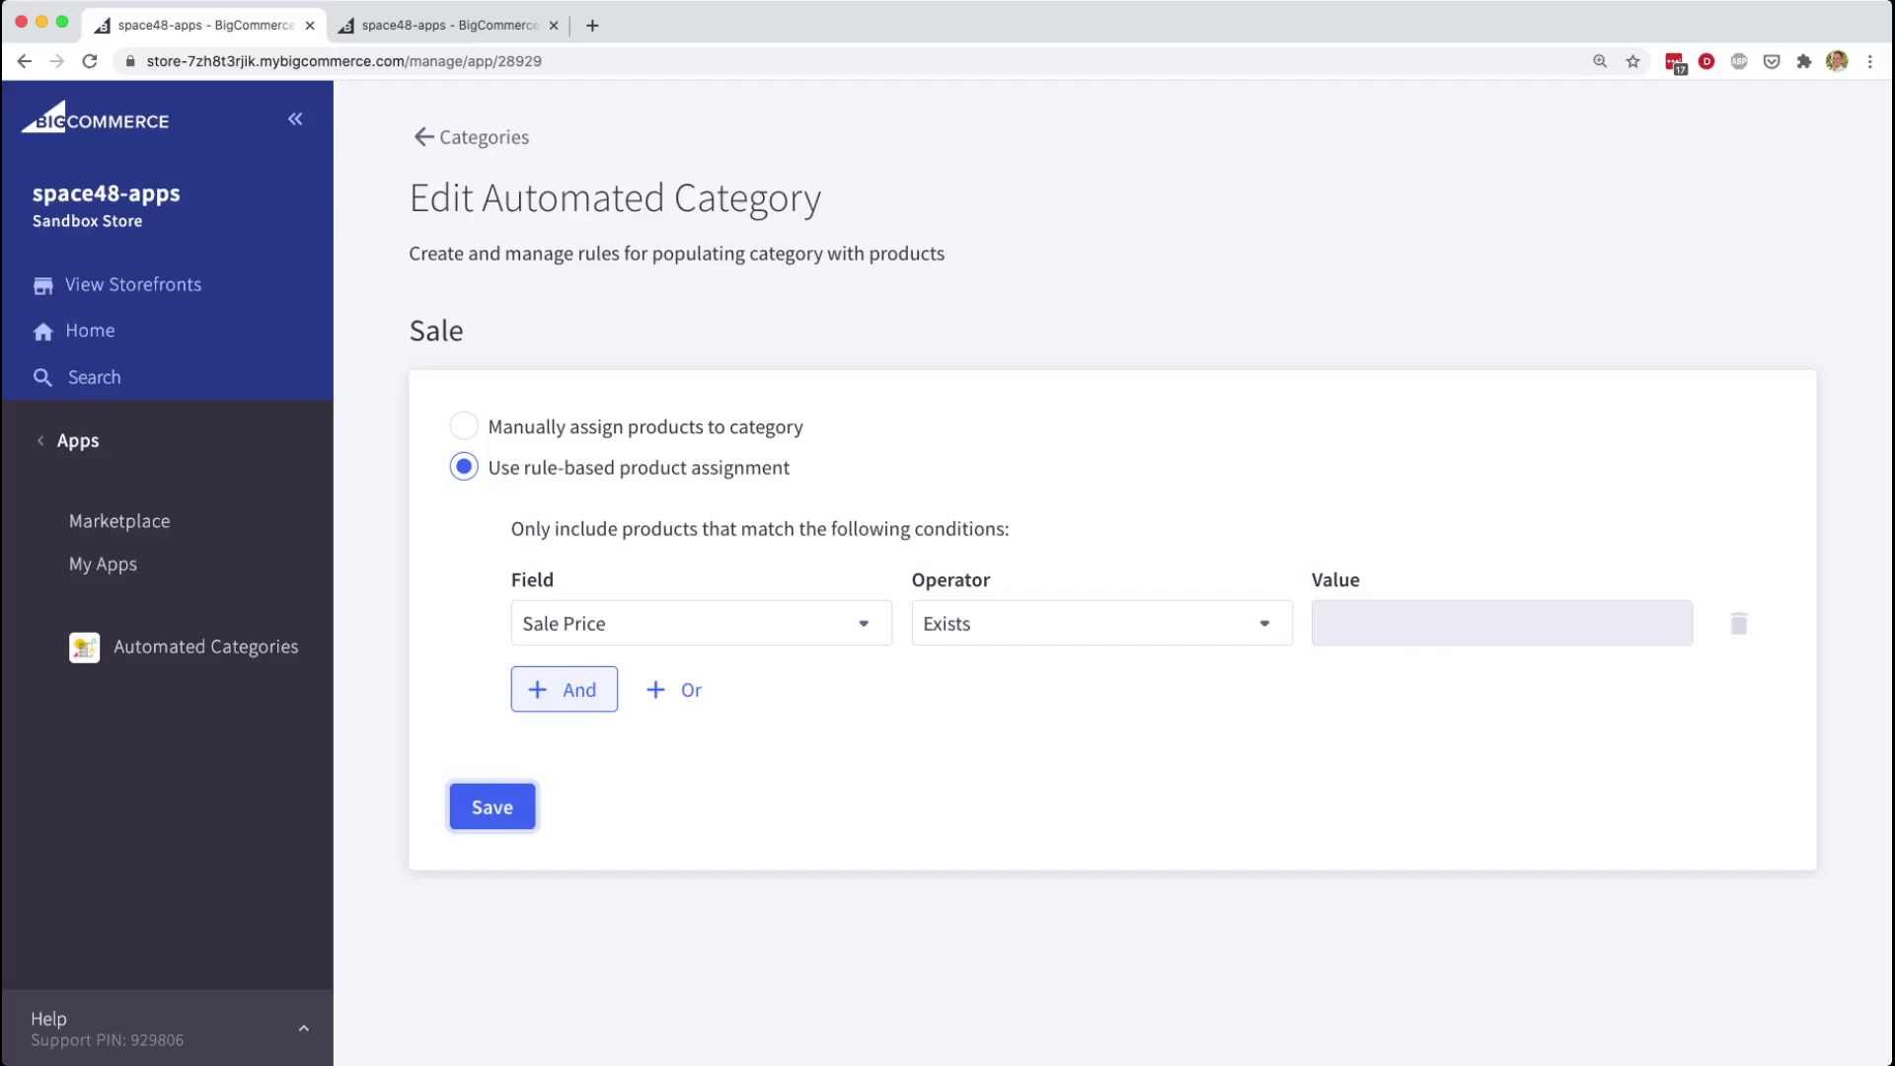
pyautogui.click(675, 689)
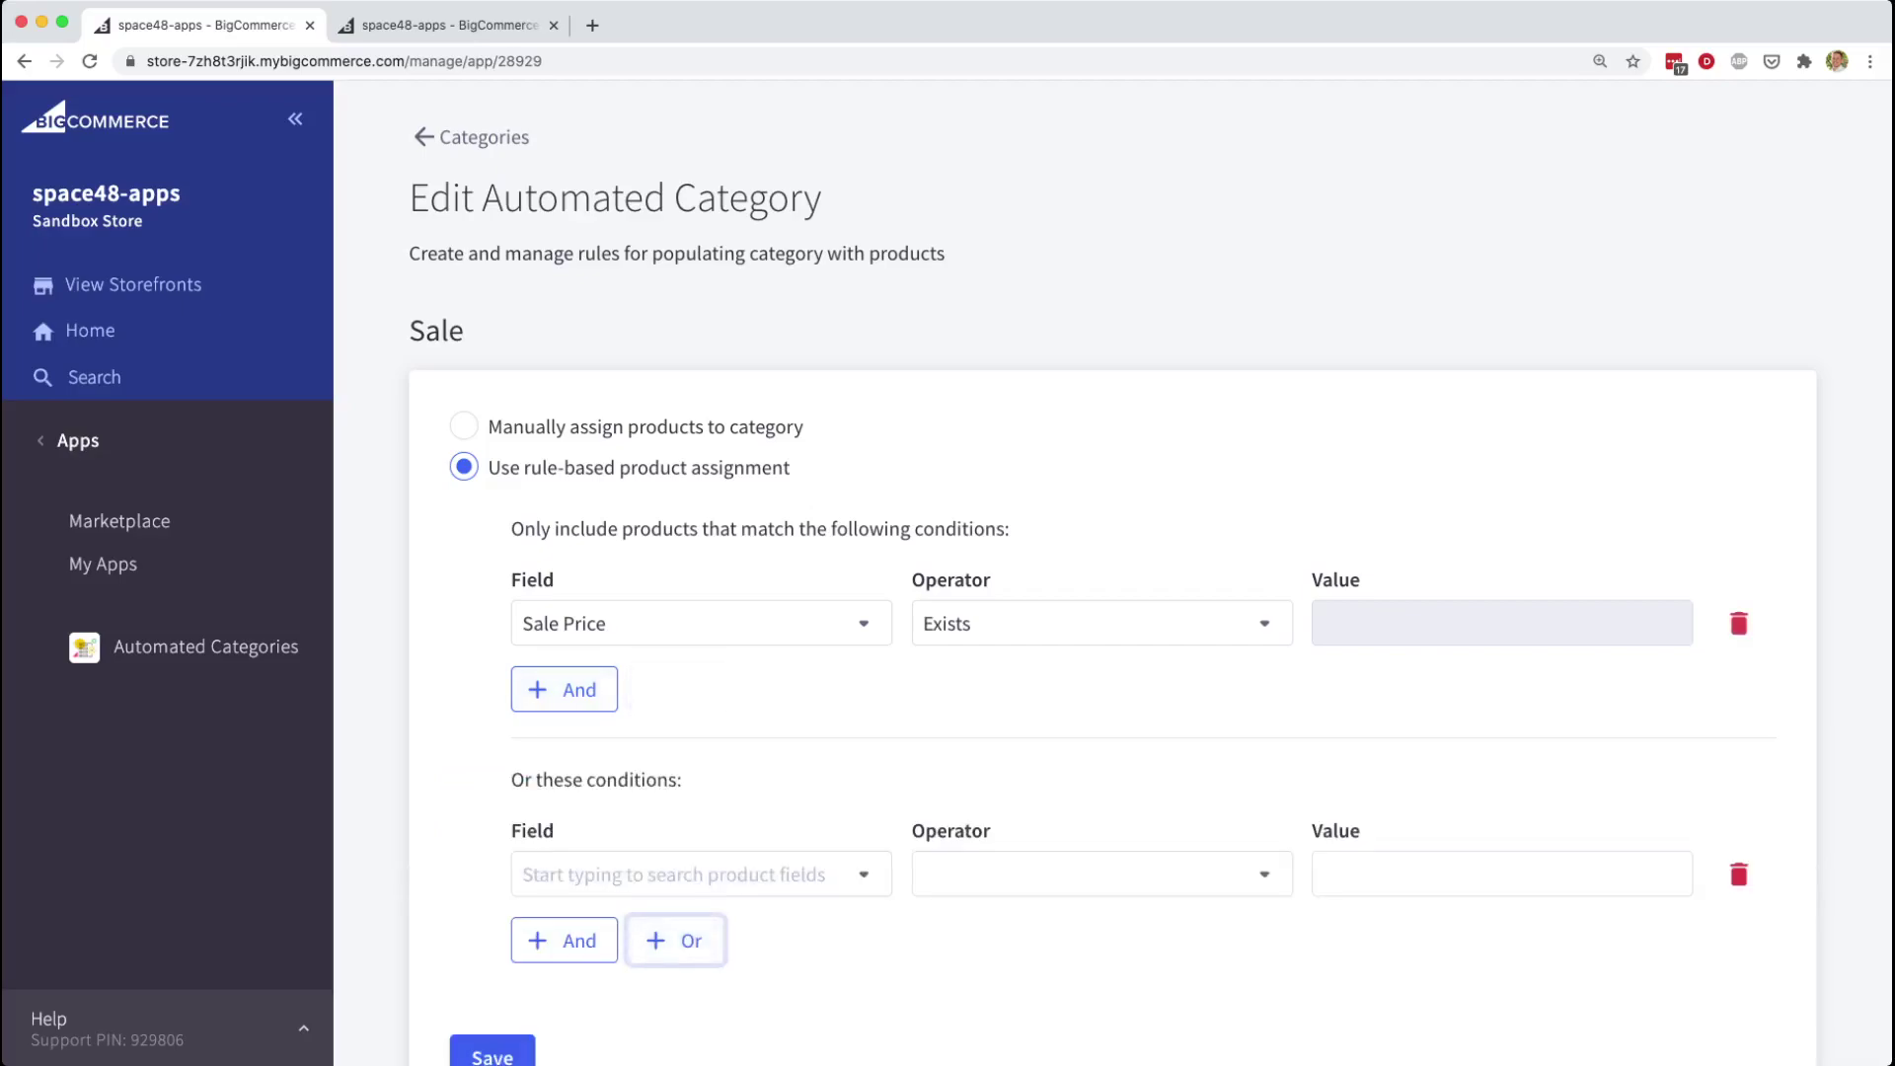
pyautogui.click(1740, 874)
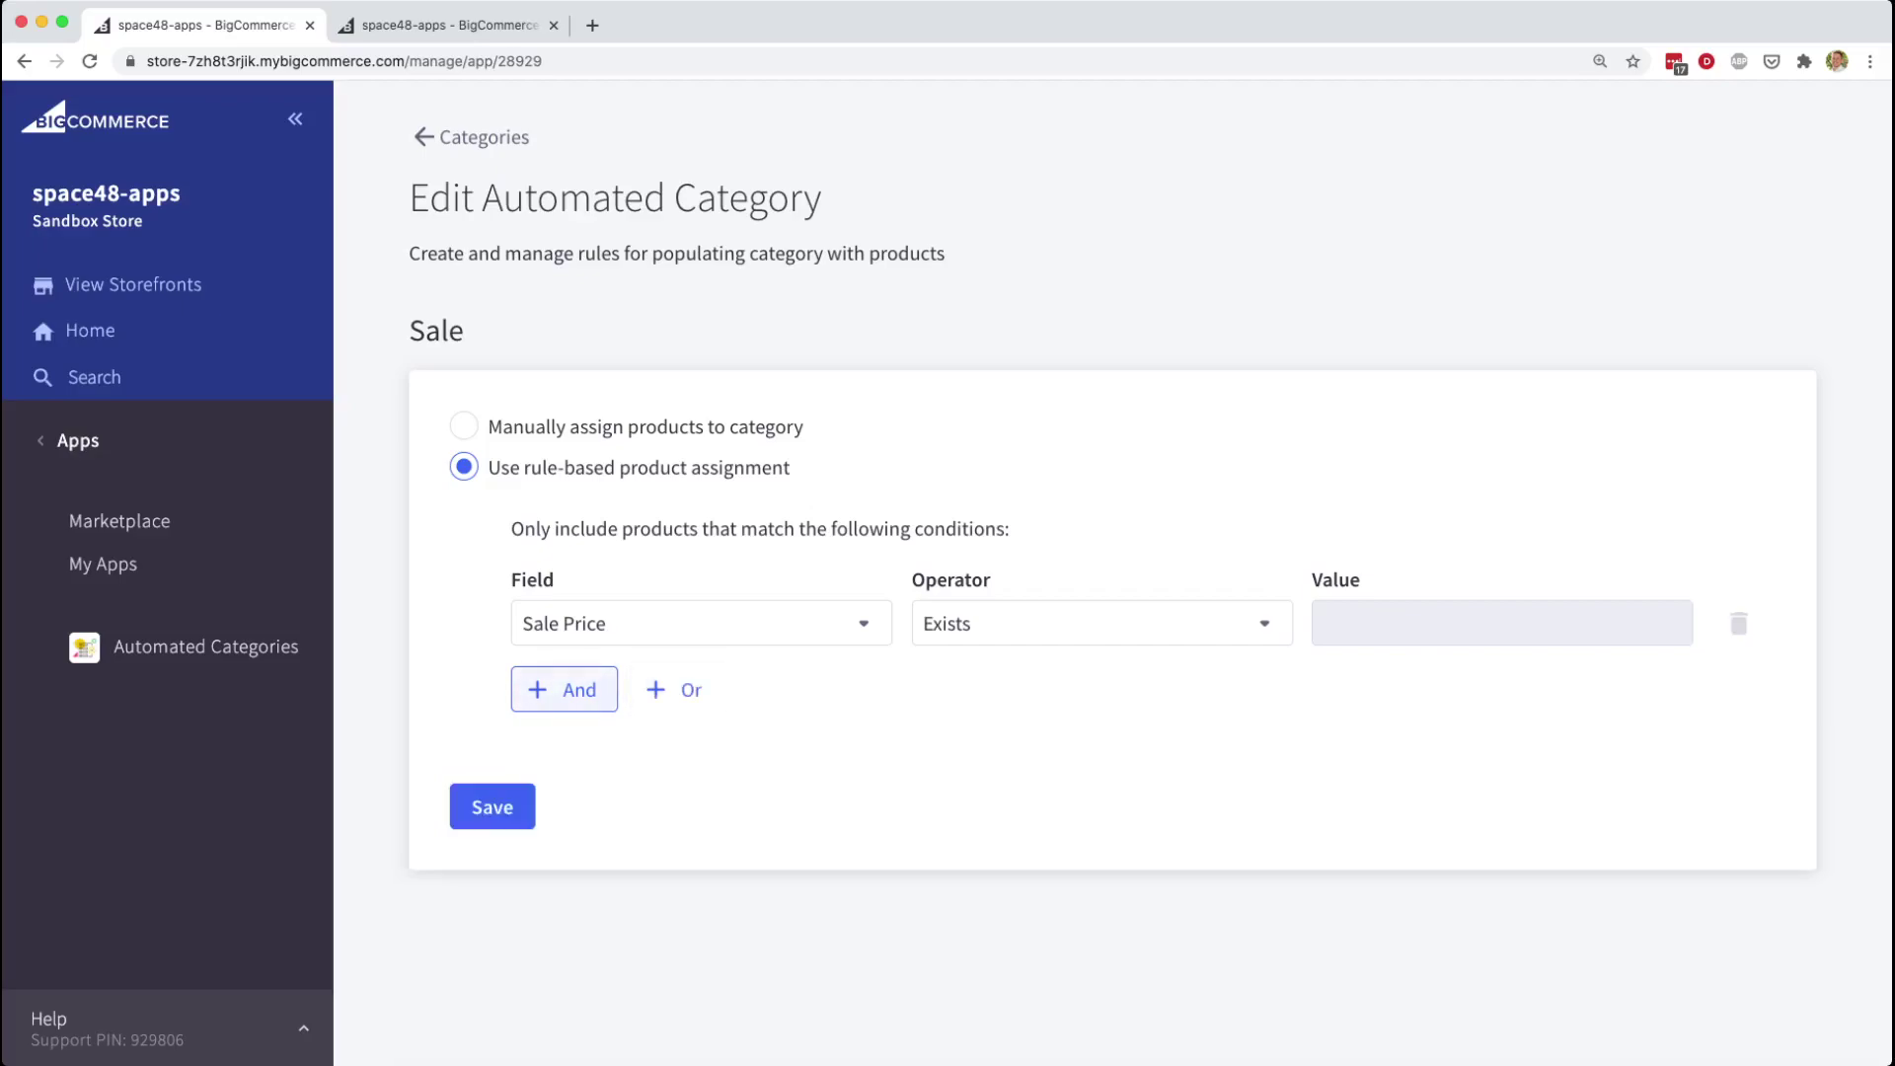
pyautogui.click(563, 689)
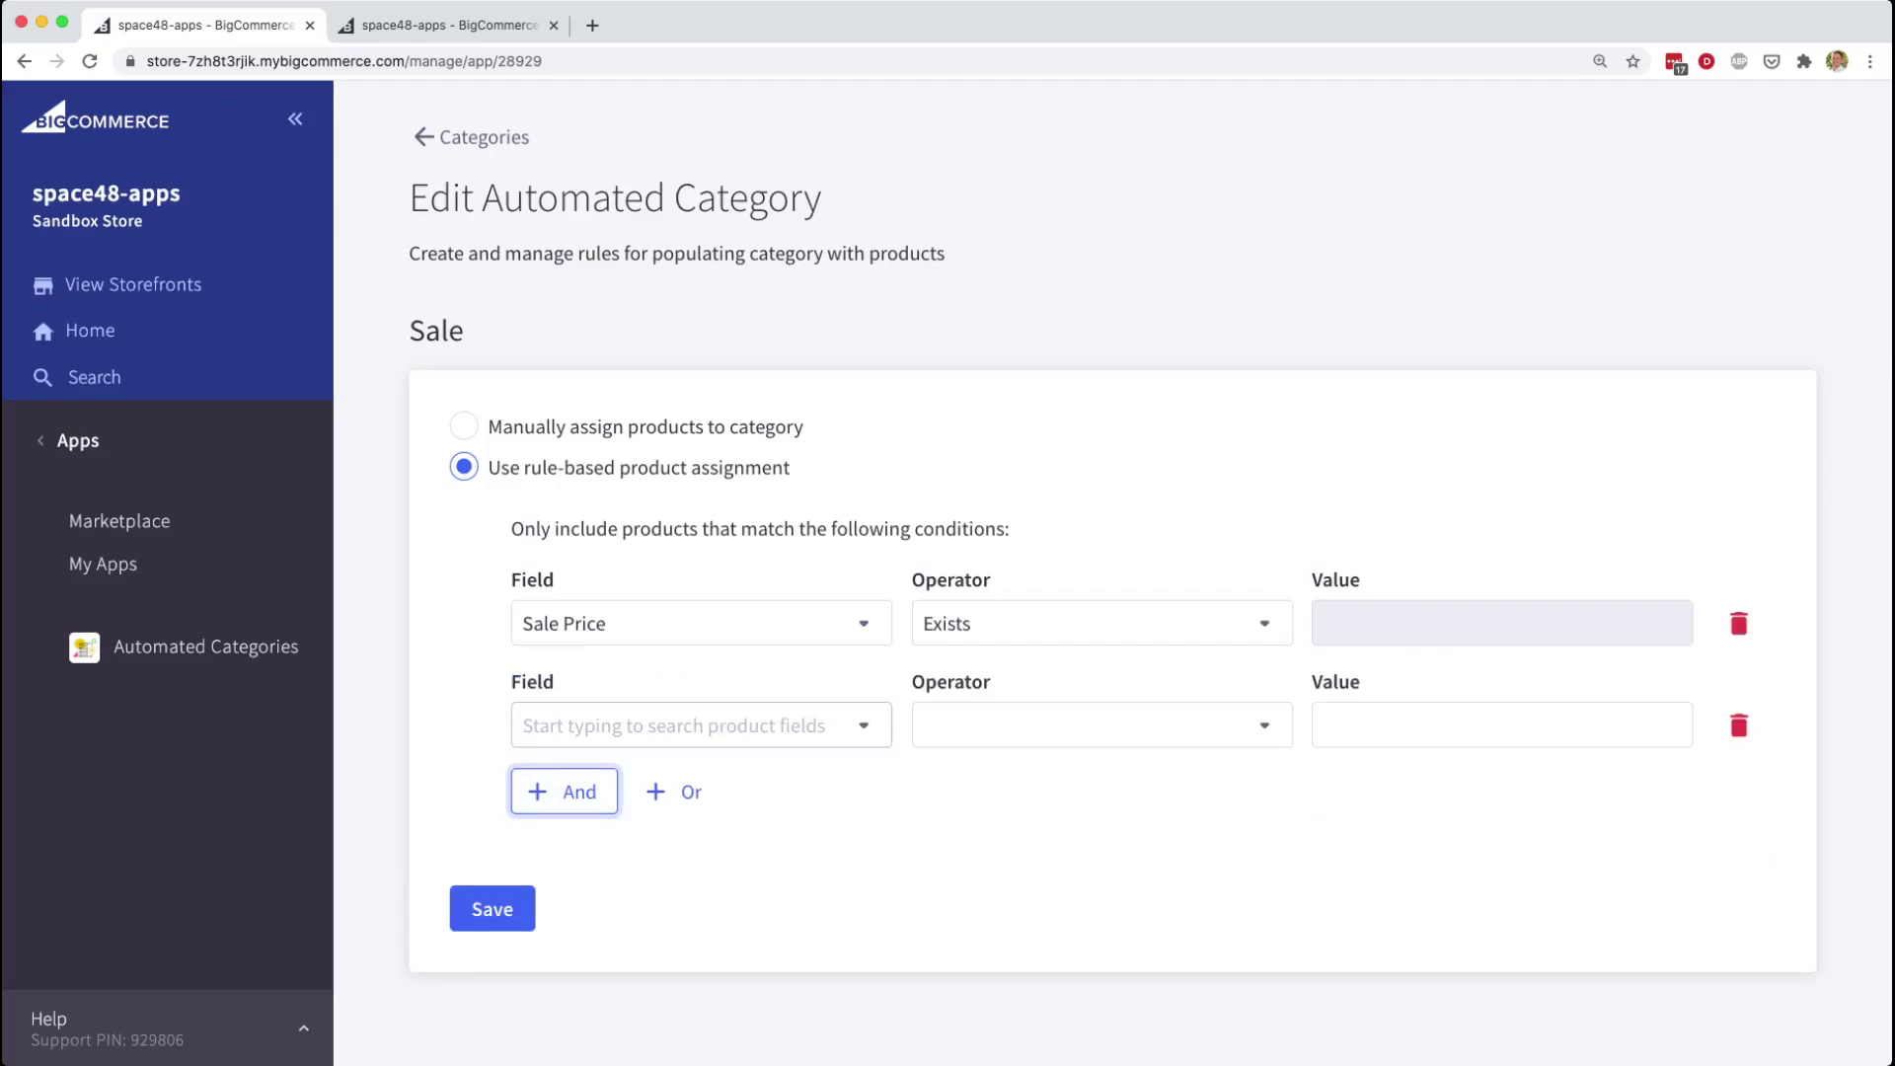
pyautogui.click(699, 724)
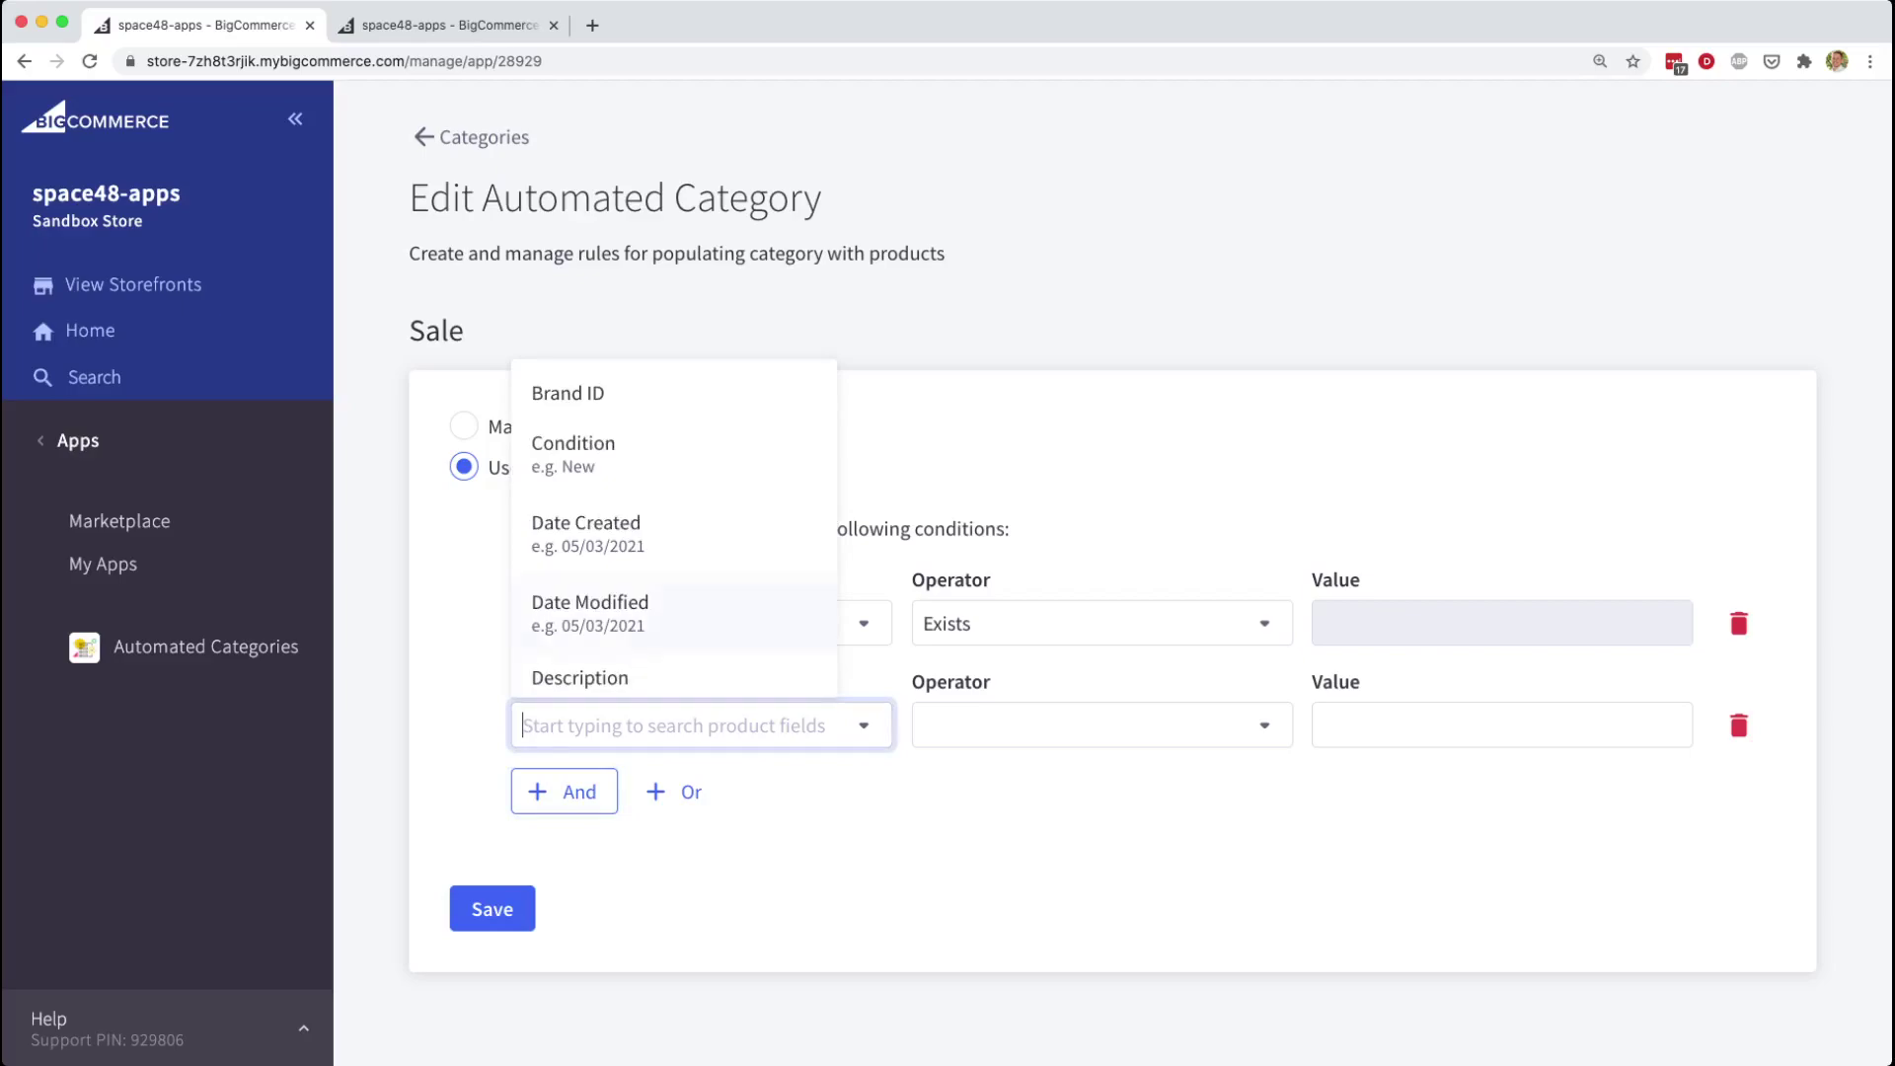
pyautogui.scroll(-5, 672, 607)
pyautogui.write('sku')
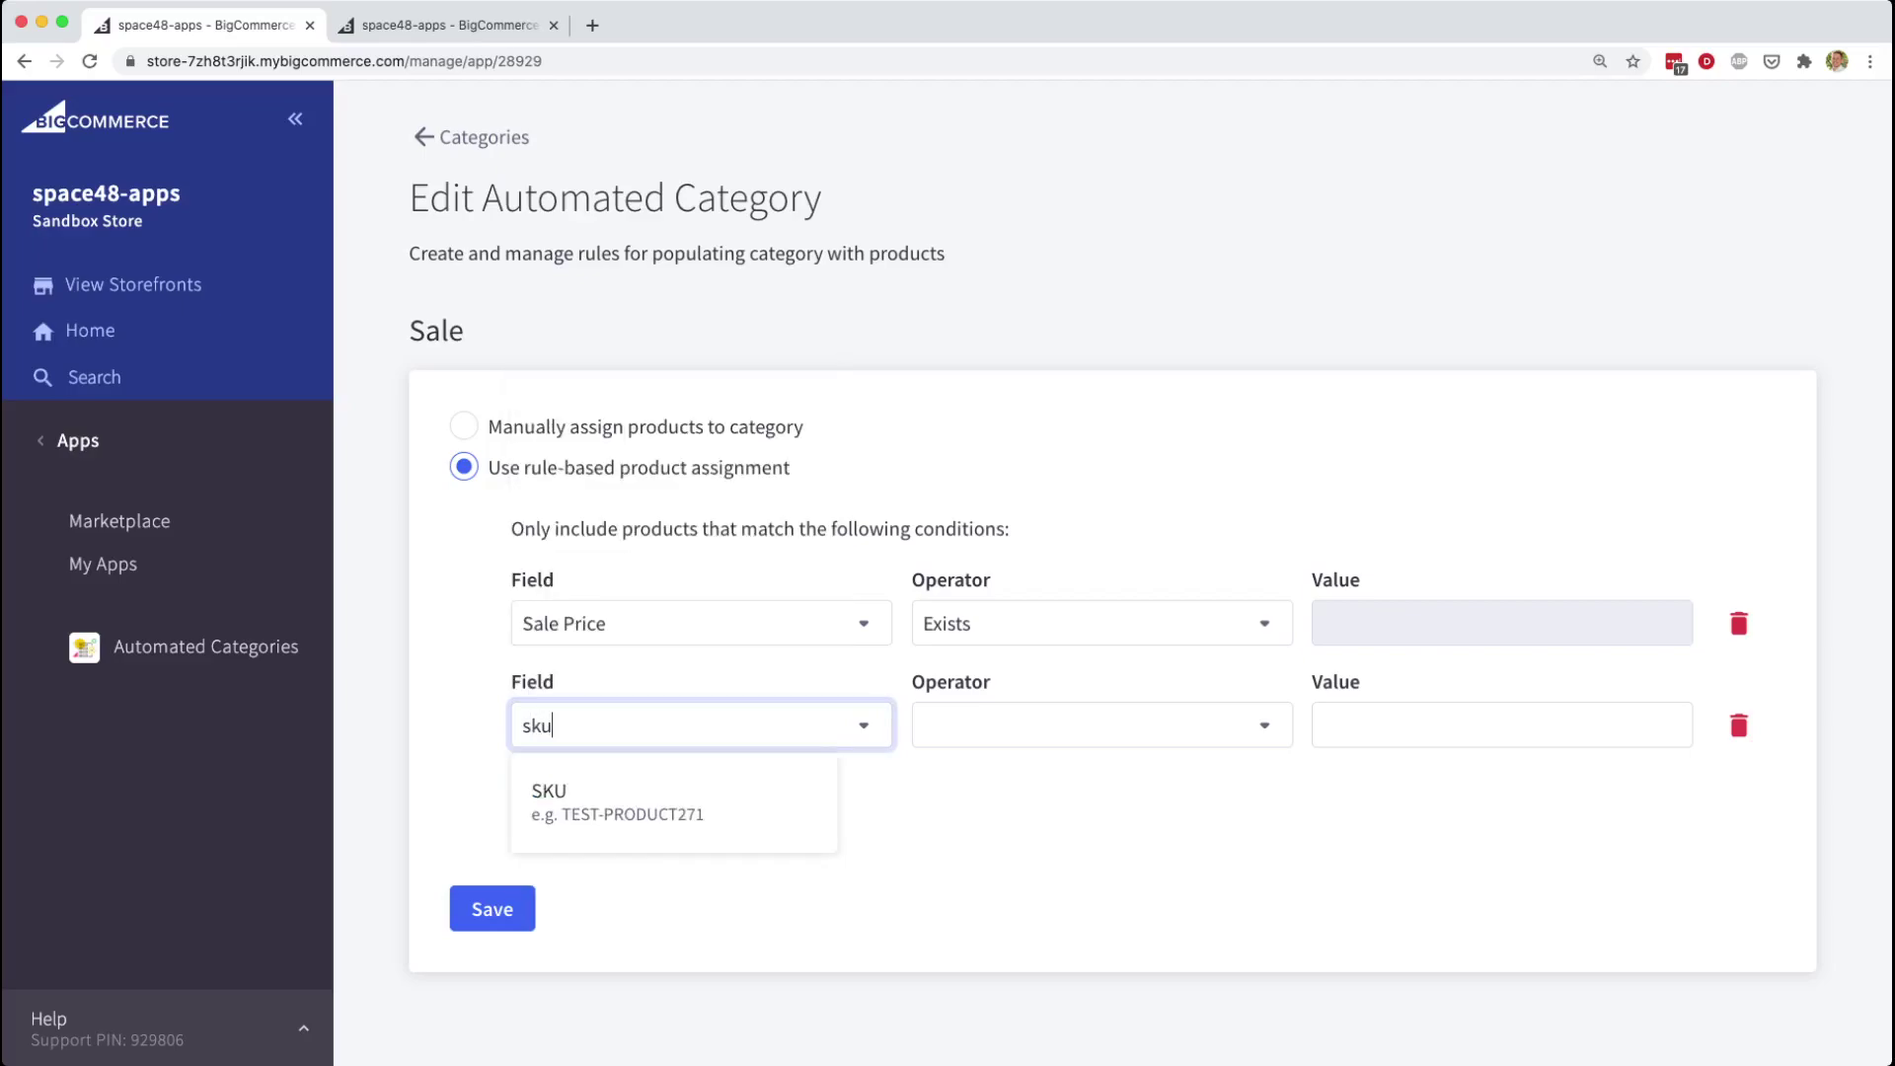
pyautogui.press('Return')
# Set the SKU condition's operator to Does not contain.
pyautogui.press('Tab')
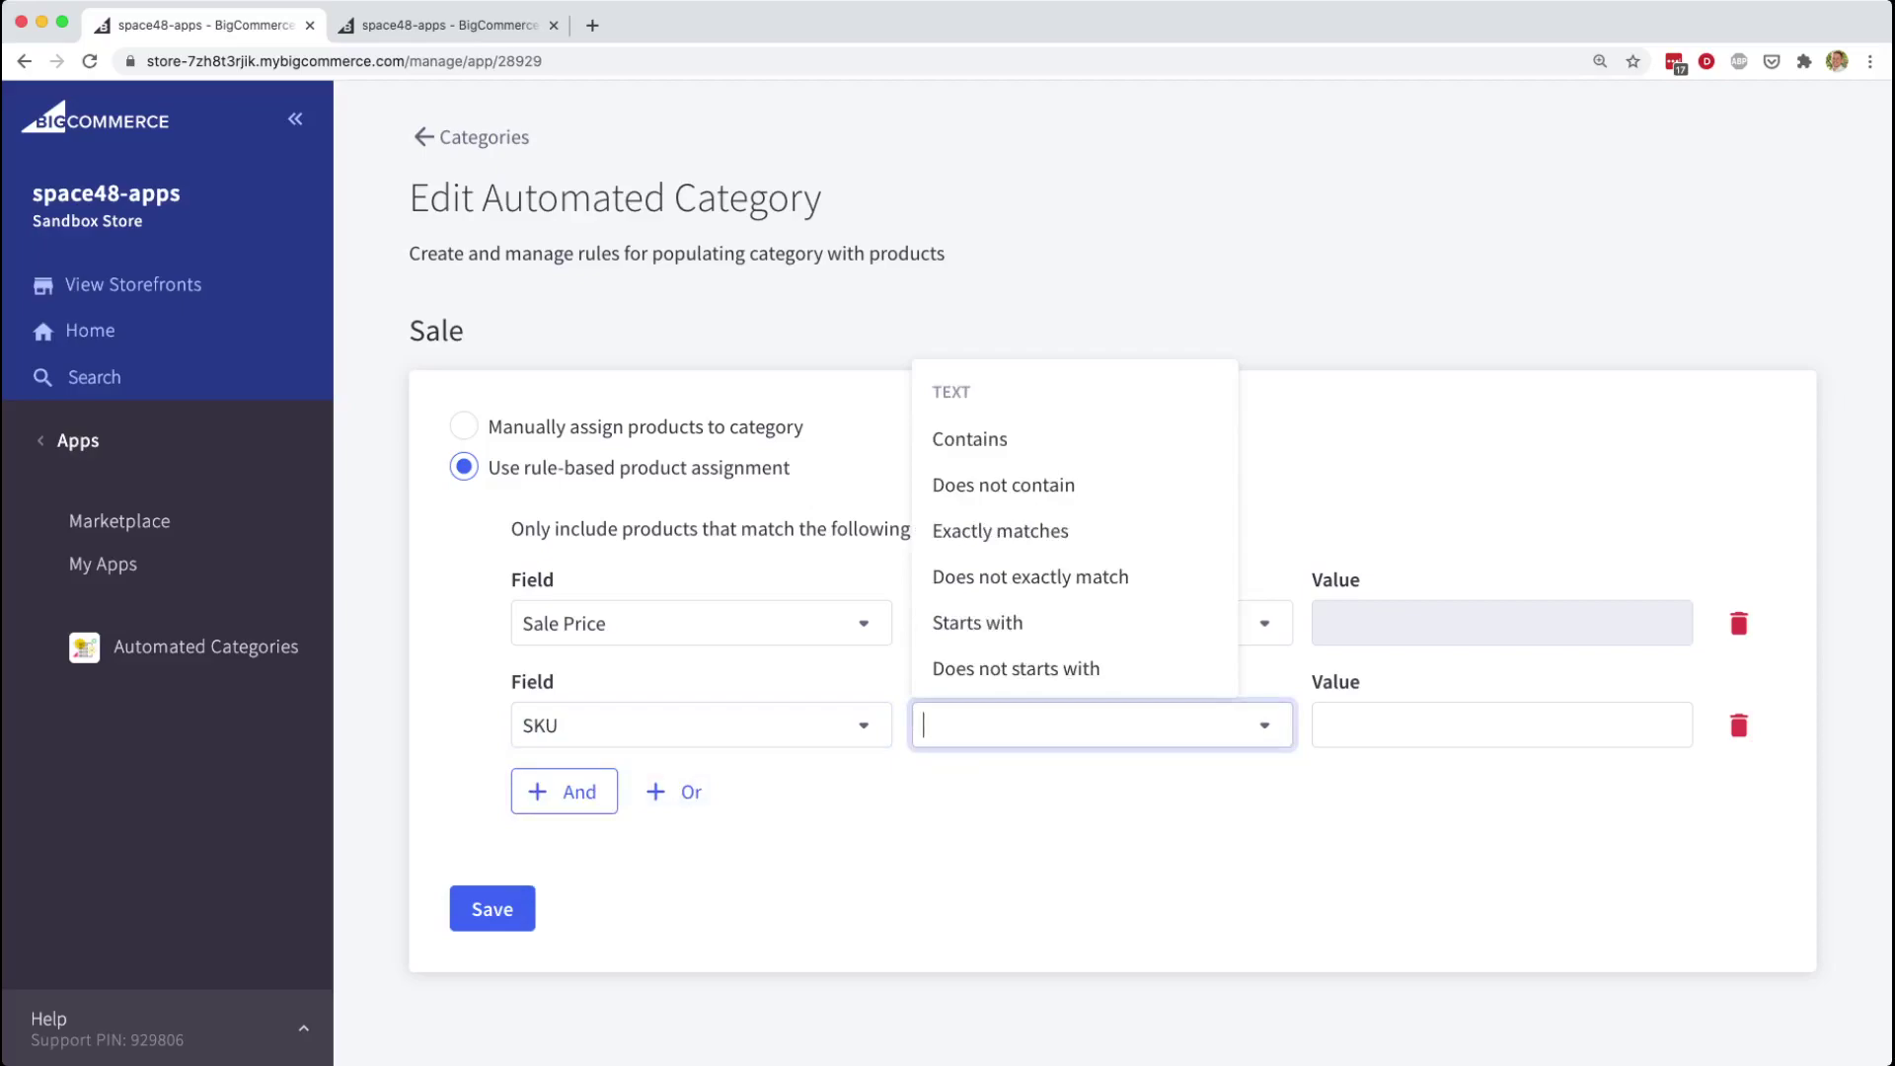
pyautogui.press('Down')
pyautogui.press('Down')
pyautogui.press('Down')
pyautogui.press('Up')
pyautogui.press('Return')
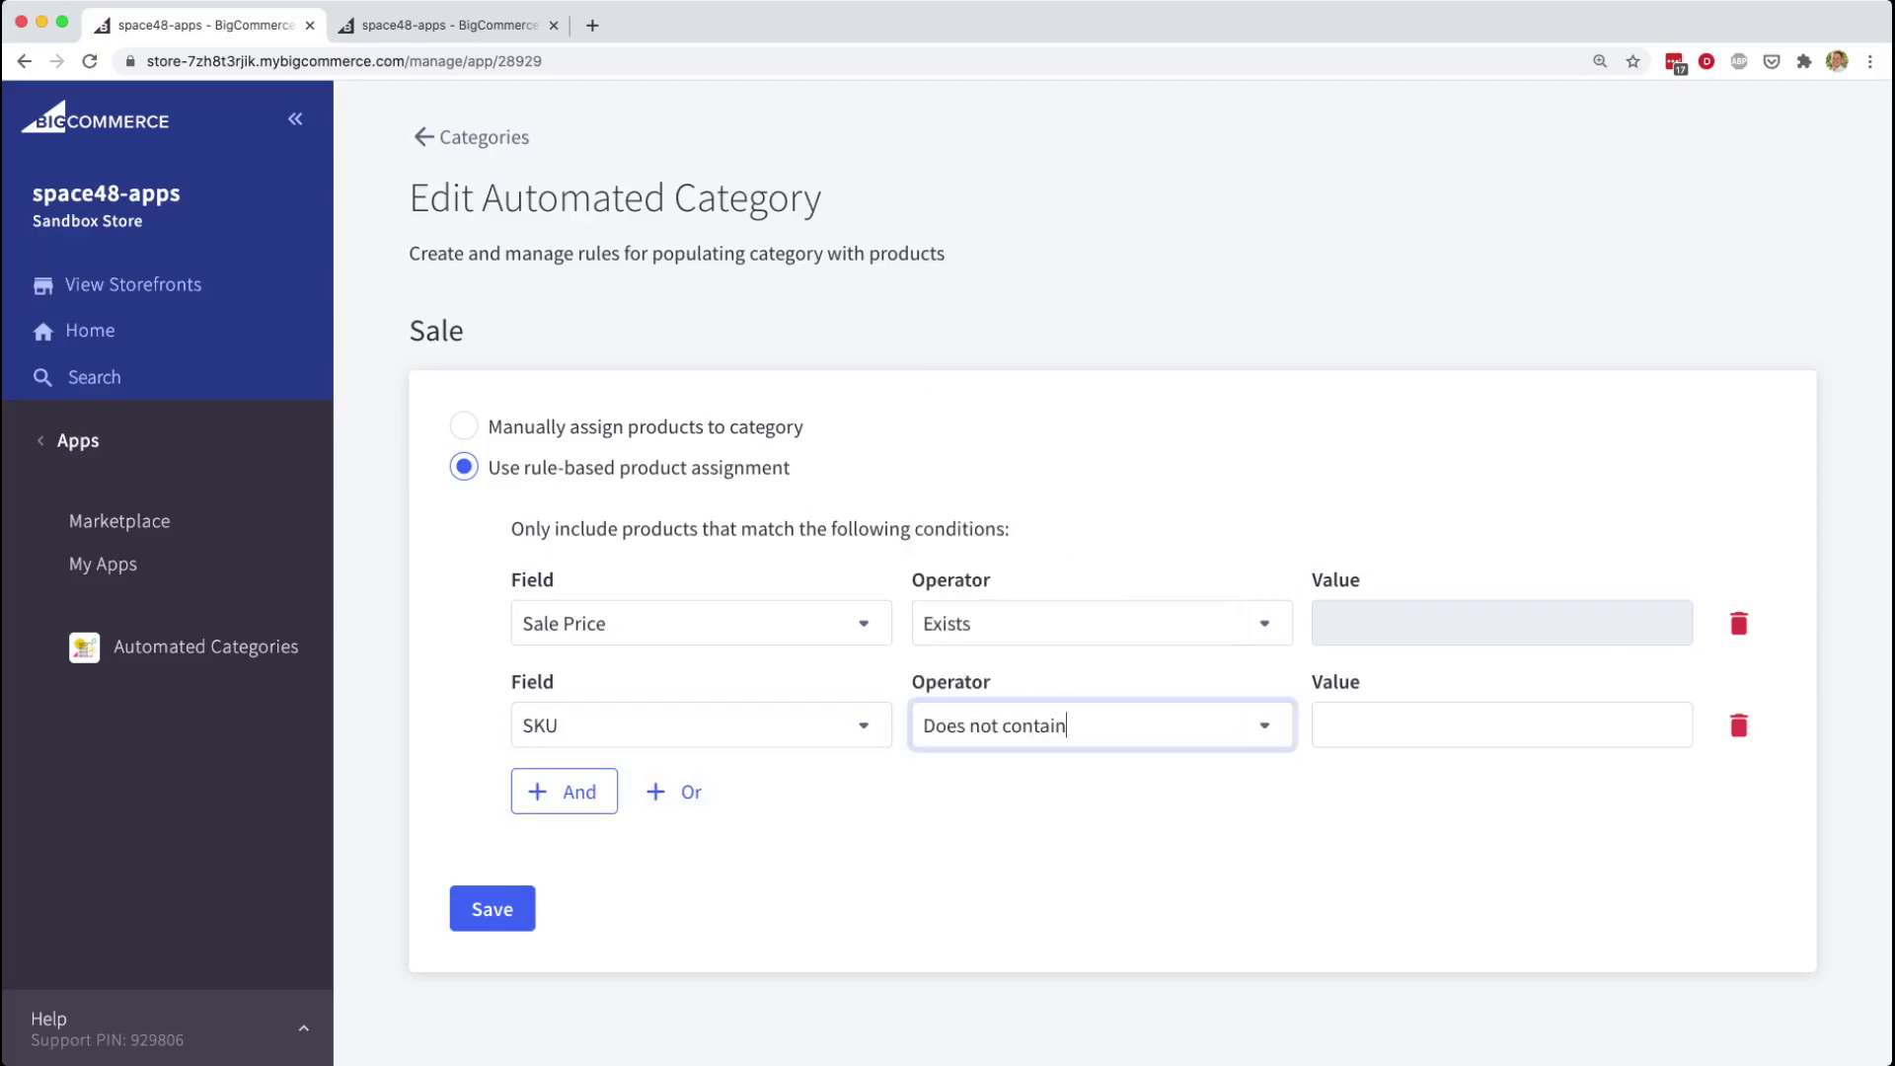
# Set the SKU condition's value to skateboard and save the Sale category's rule.
pyautogui.press('Tab')
pyautogui.write('skateboard')
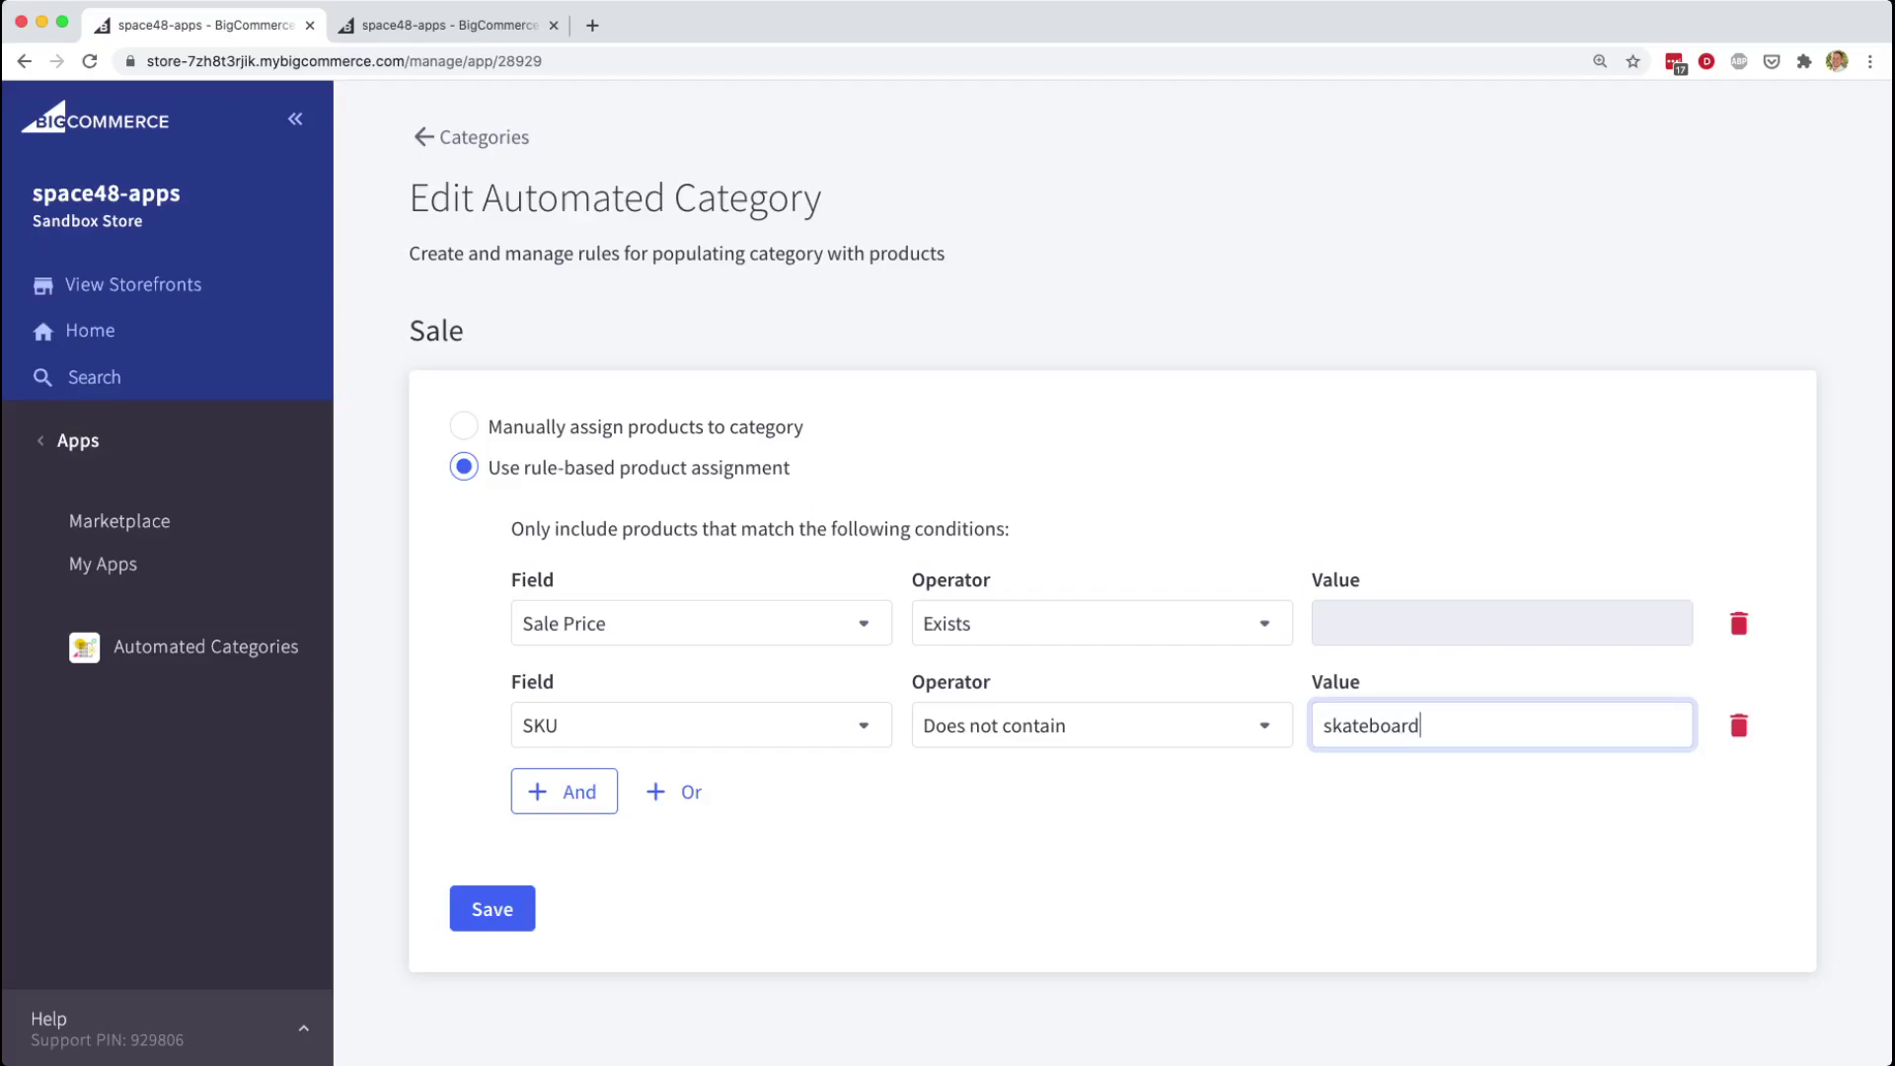
pyautogui.click(491, 908)
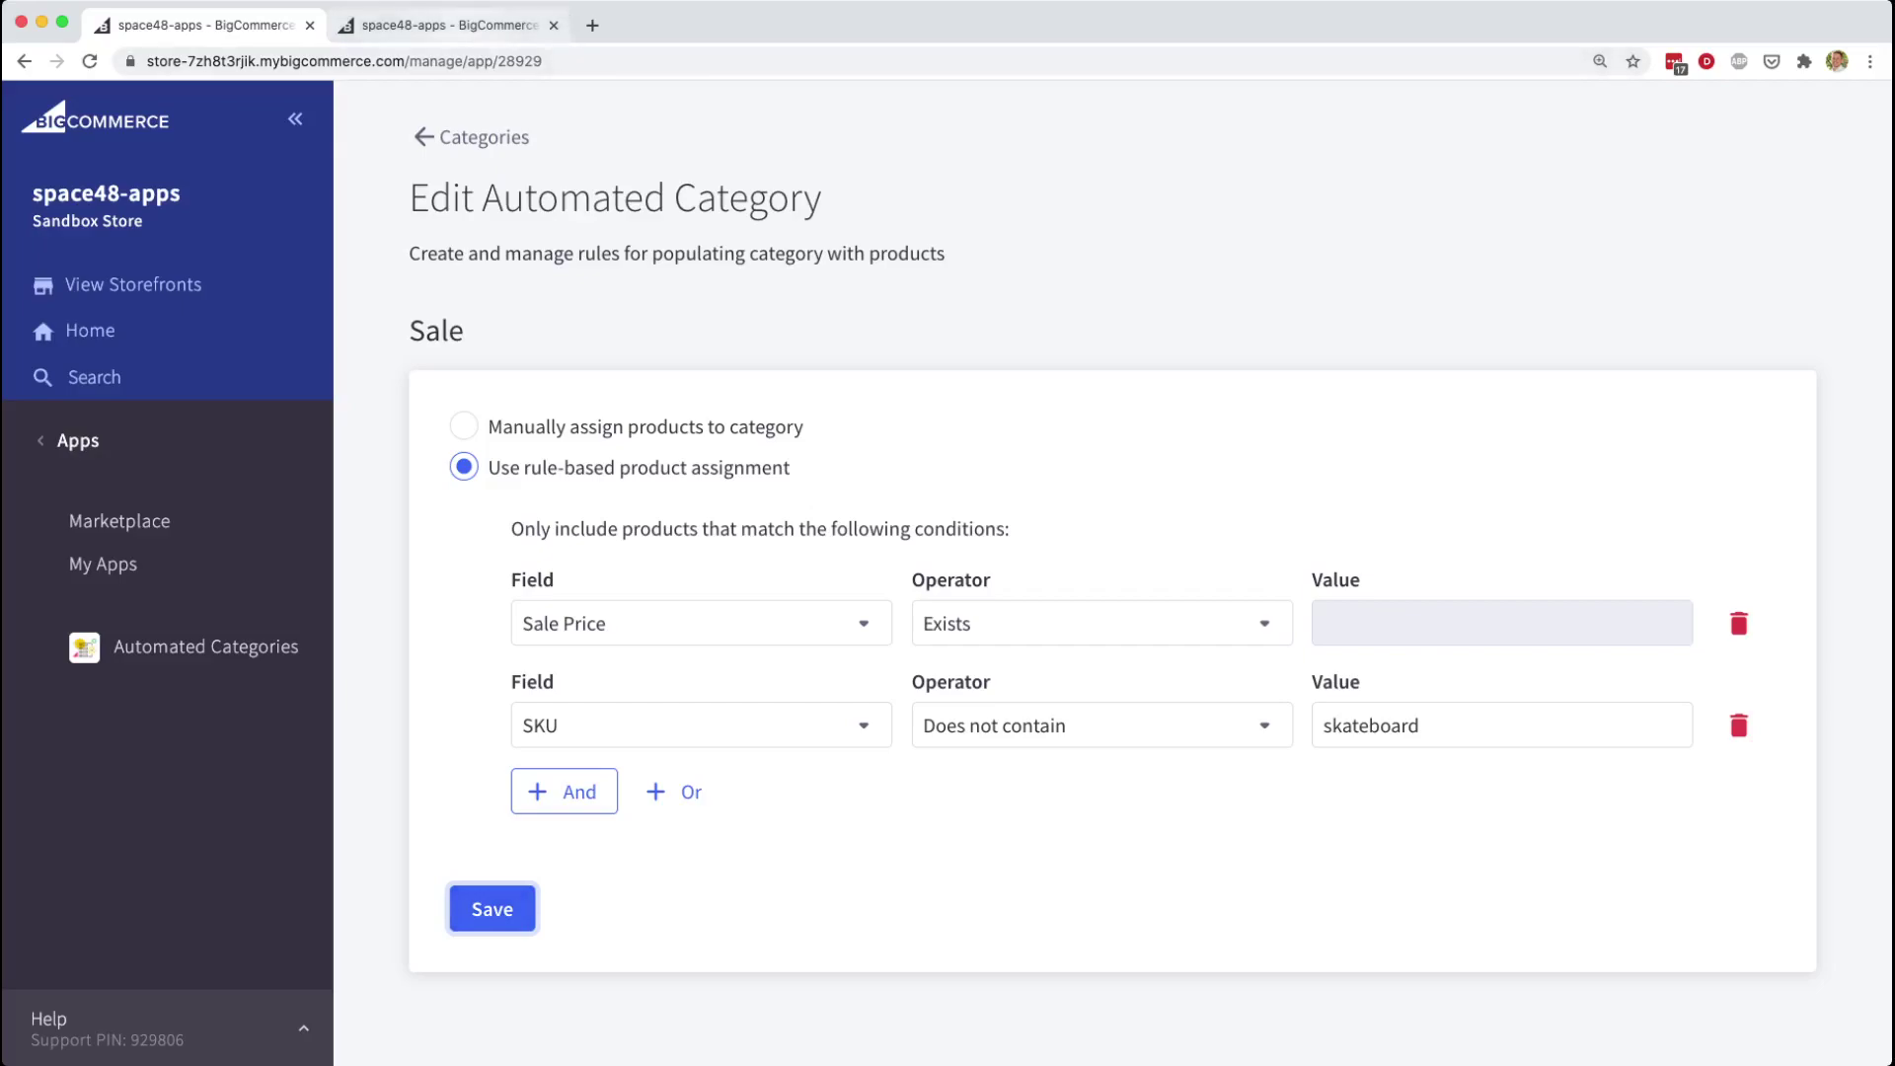
# Reload the Skateboard Bundle product page, check its category assignments, and return to the Sale category's rule.
pyautogui.click(464, 26)
pyautogui.press('super+r')
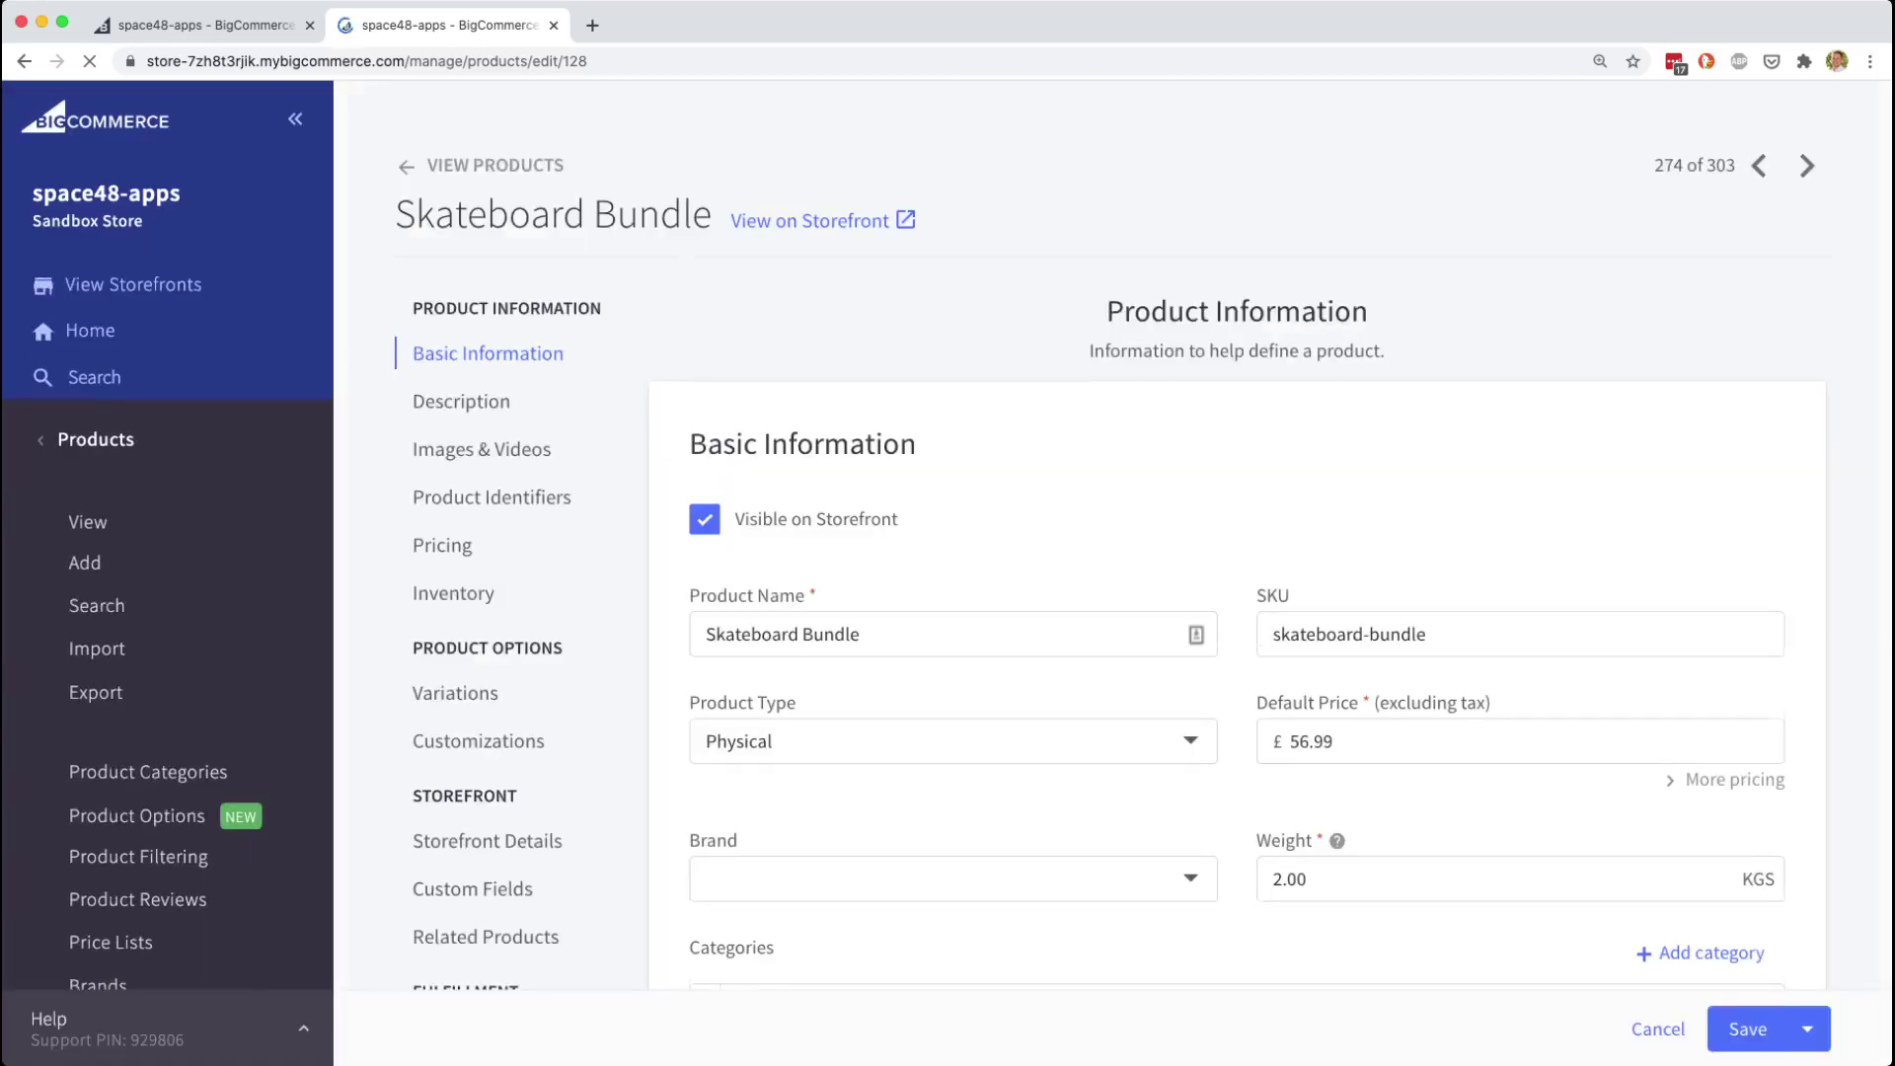
pyautogui.scroll(-7, 1114, 535)
pyautogui.press('super+r')
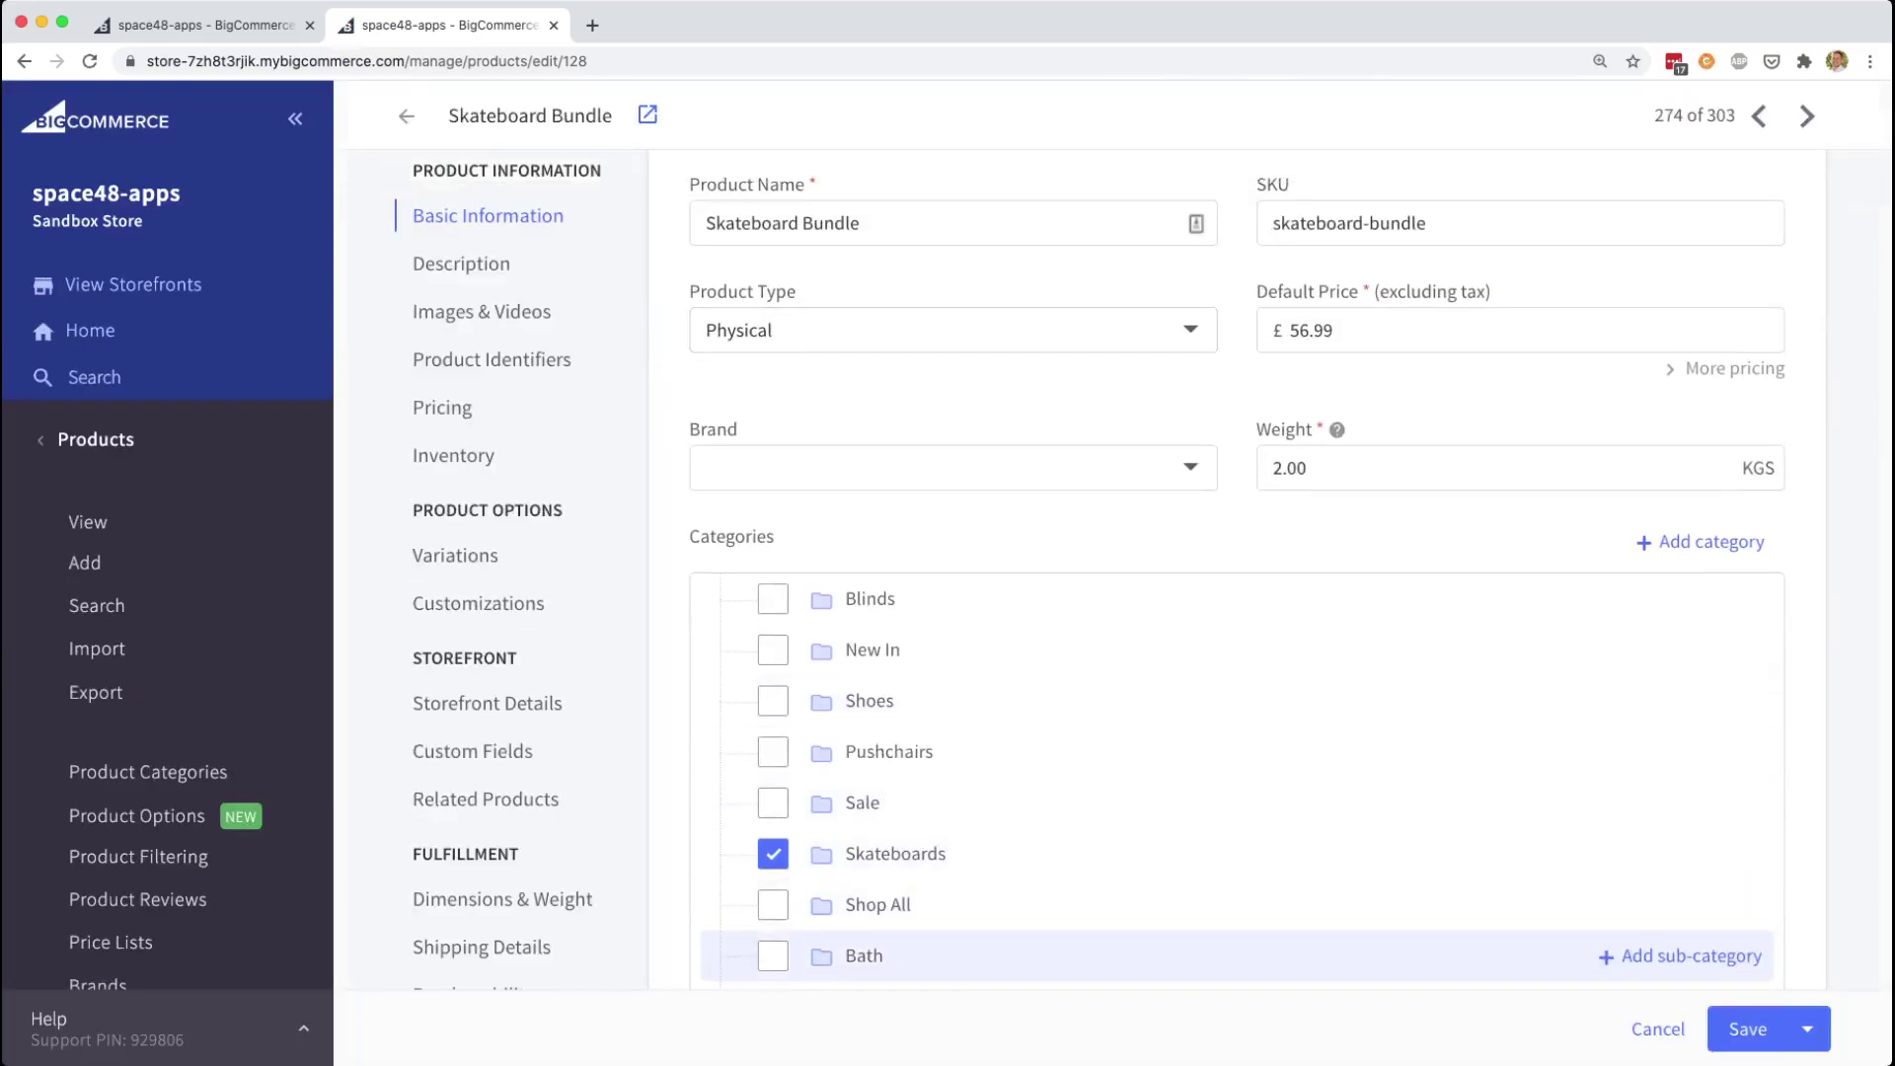
pyautogui.hotkey('ctrl', 'shift', 'Tab')
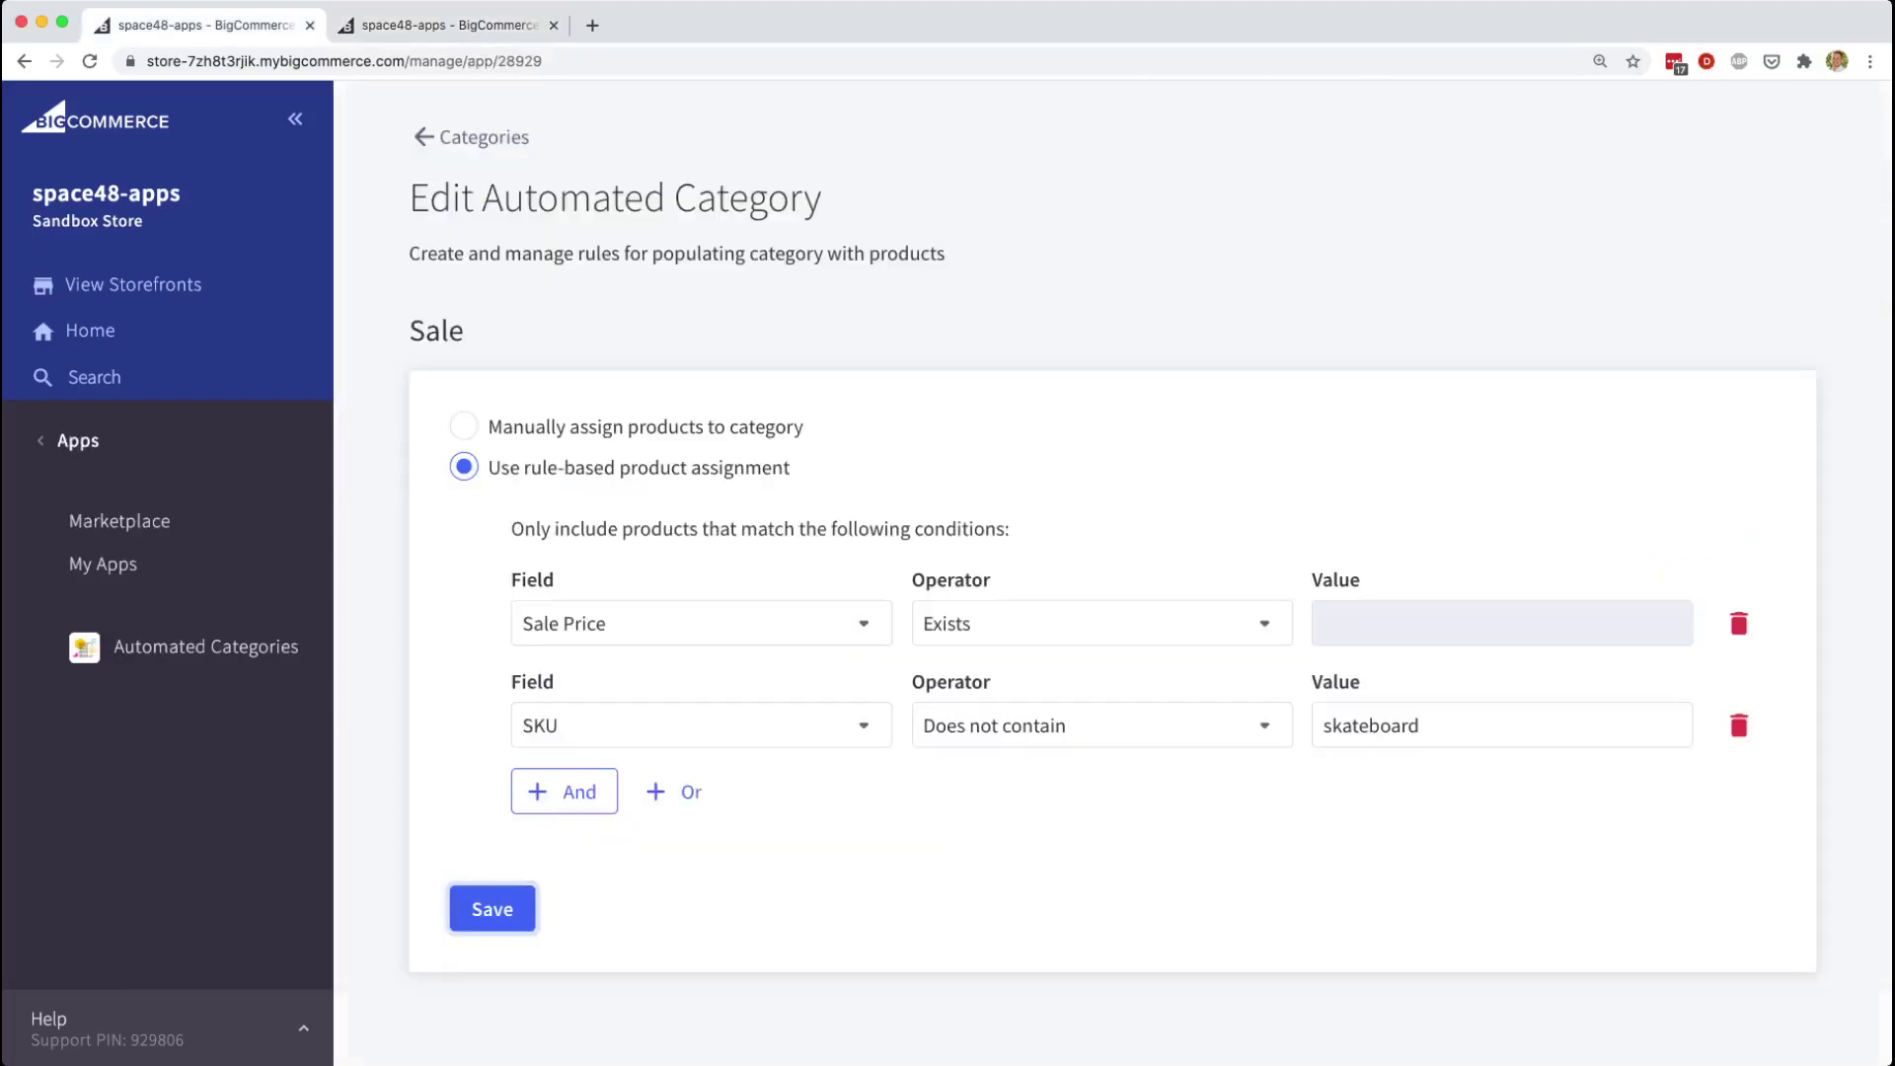
pyautogui.press('super+Tab')
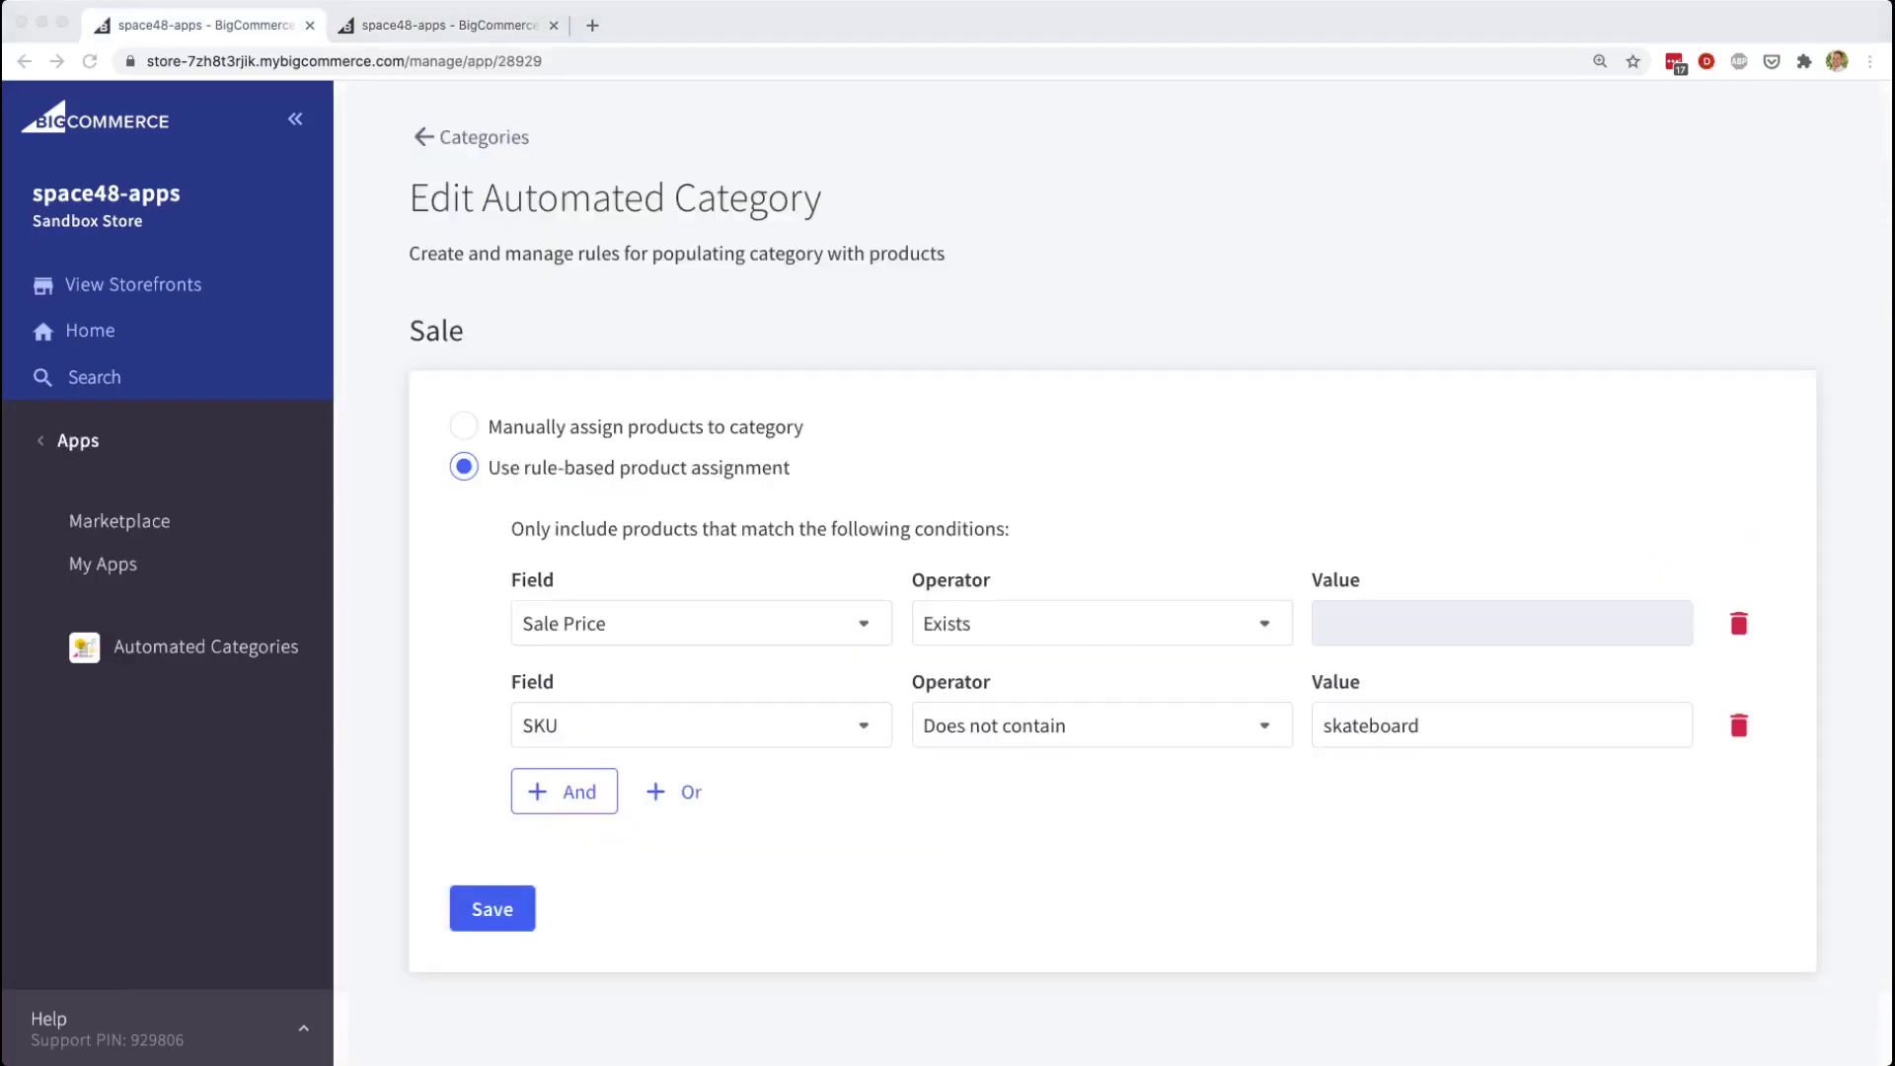